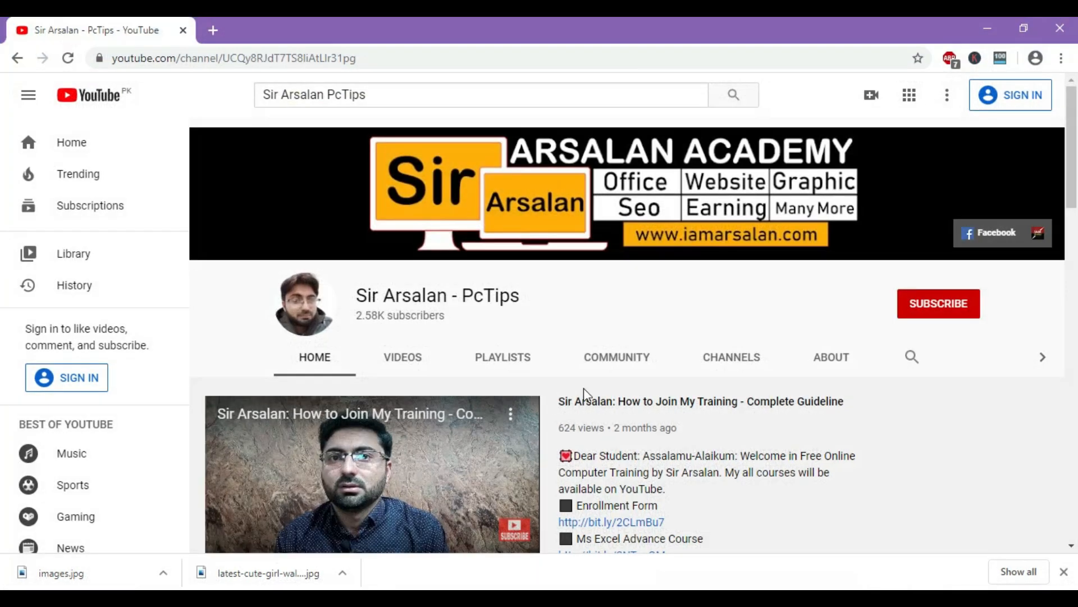
left_click_drag(358, 296, 521, 300)
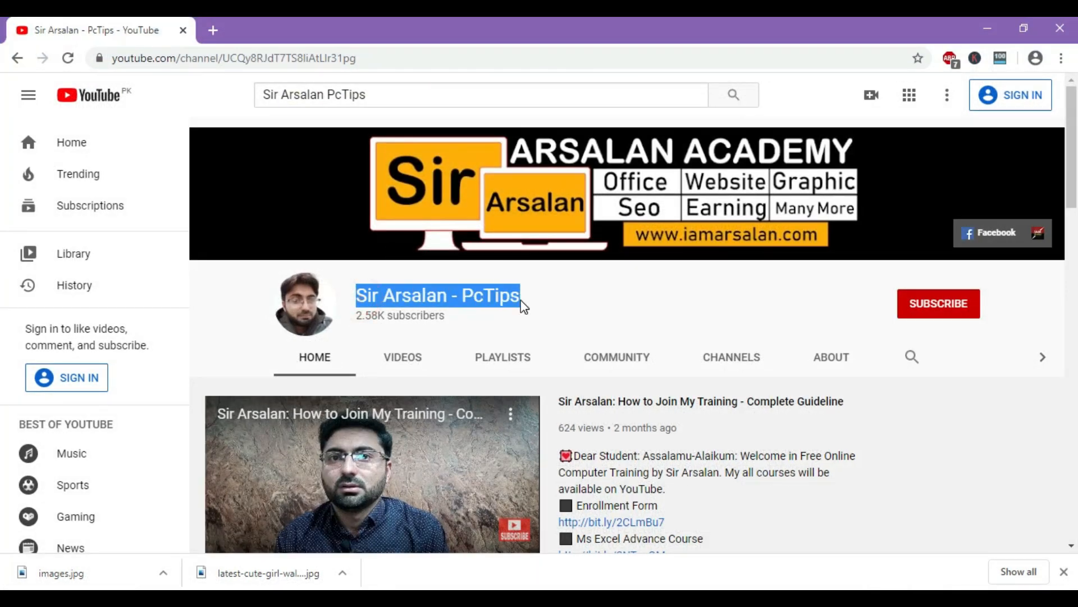
left_click(558, 298)
left_click(924, 267)
left_click(992, 296)
left_click(968, 340)
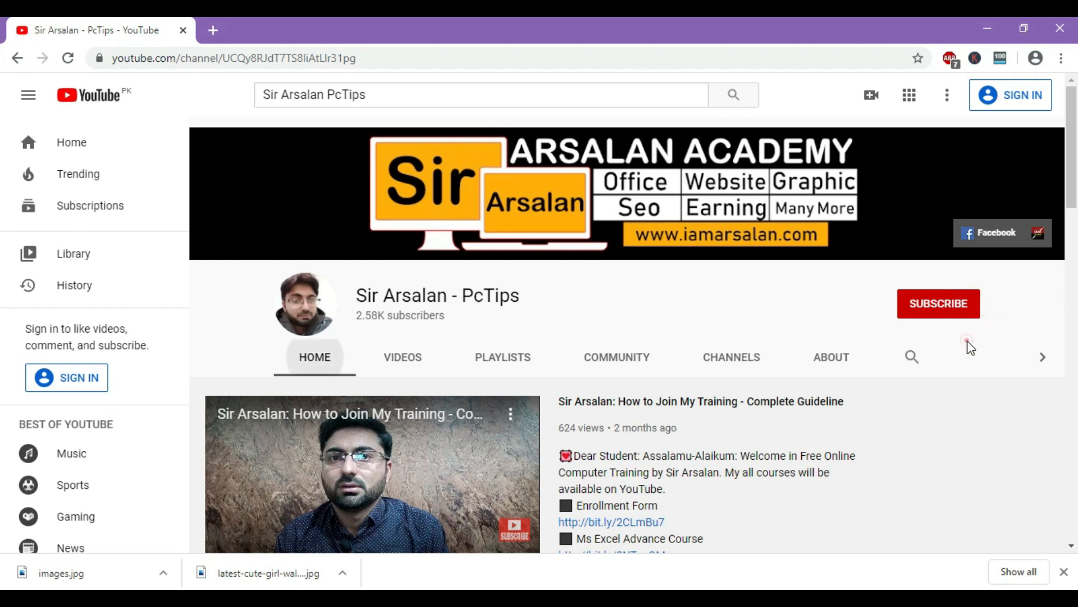
left_click(875, 313)
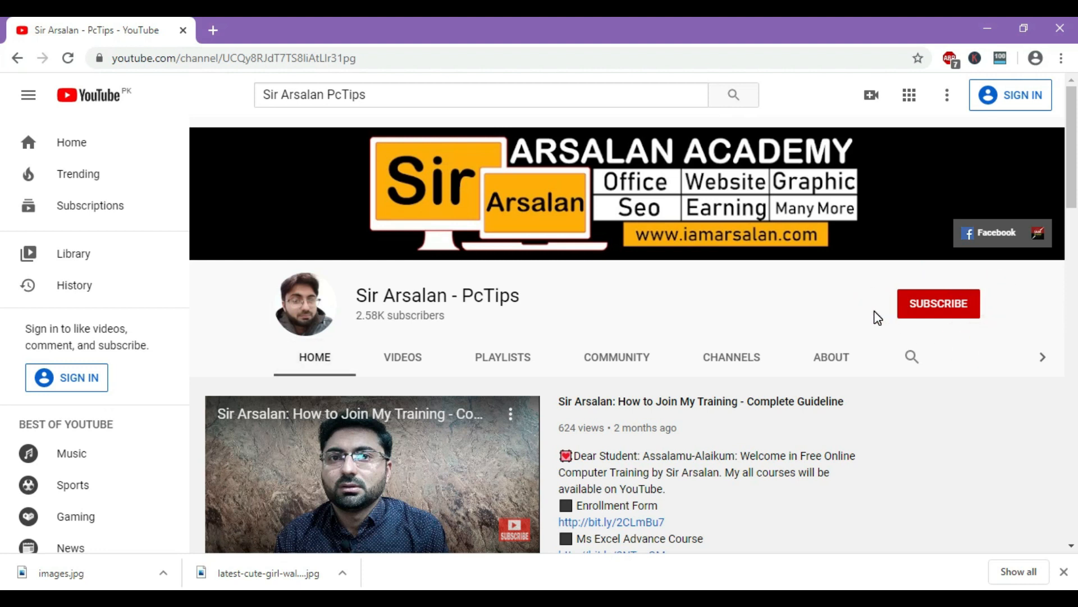
Step: Switch to Word and insert the Desktop picture latest-cute-girl-wallpaper-download-for-mobile at the start of the first paragraph
left_click(982, 27)
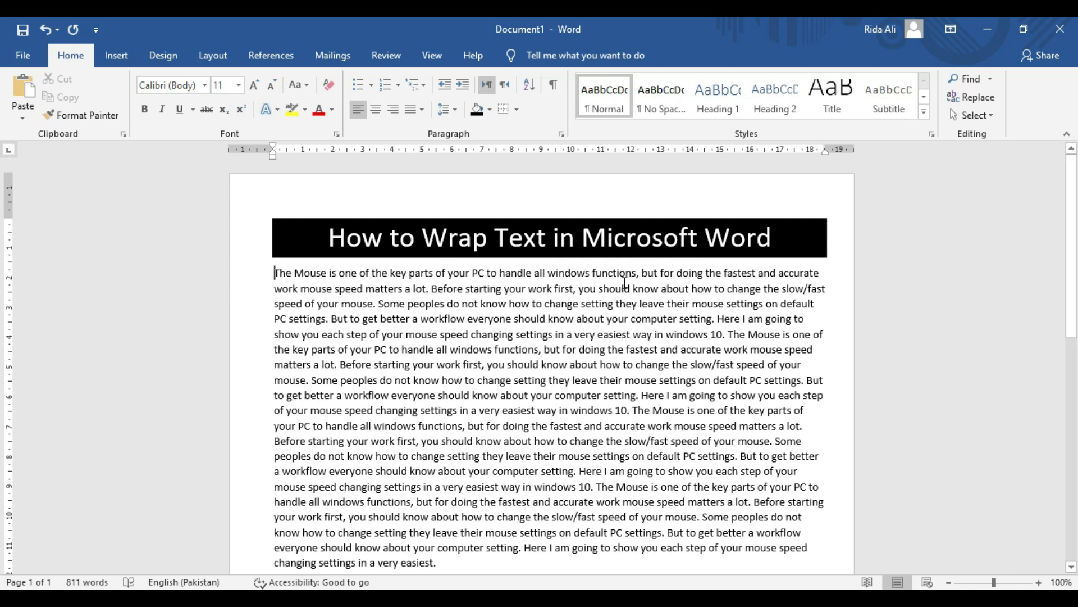
left_click(116, 55)
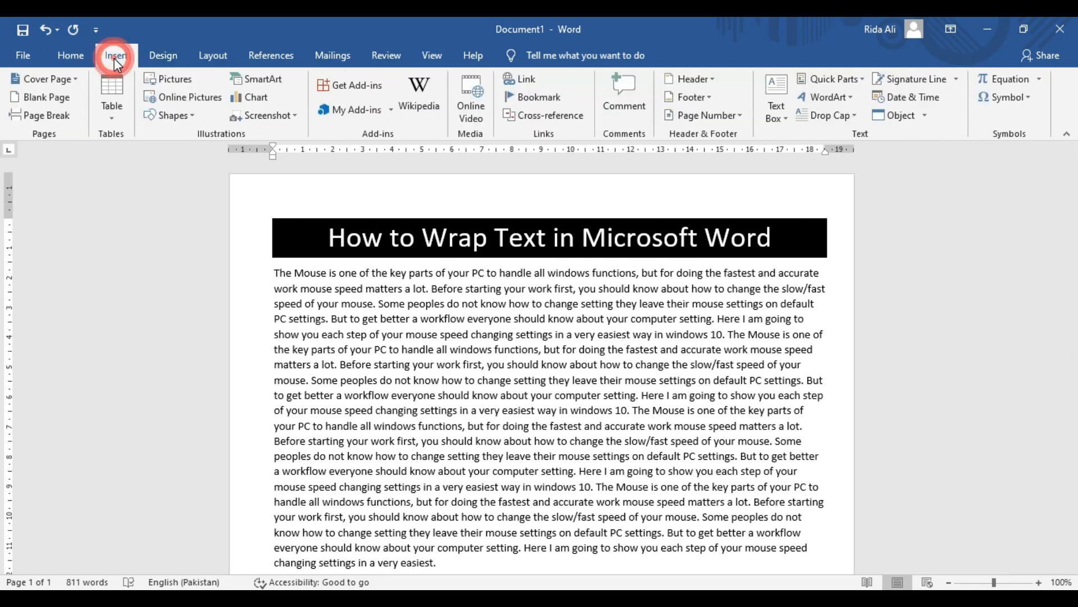
left_click(181, 83)
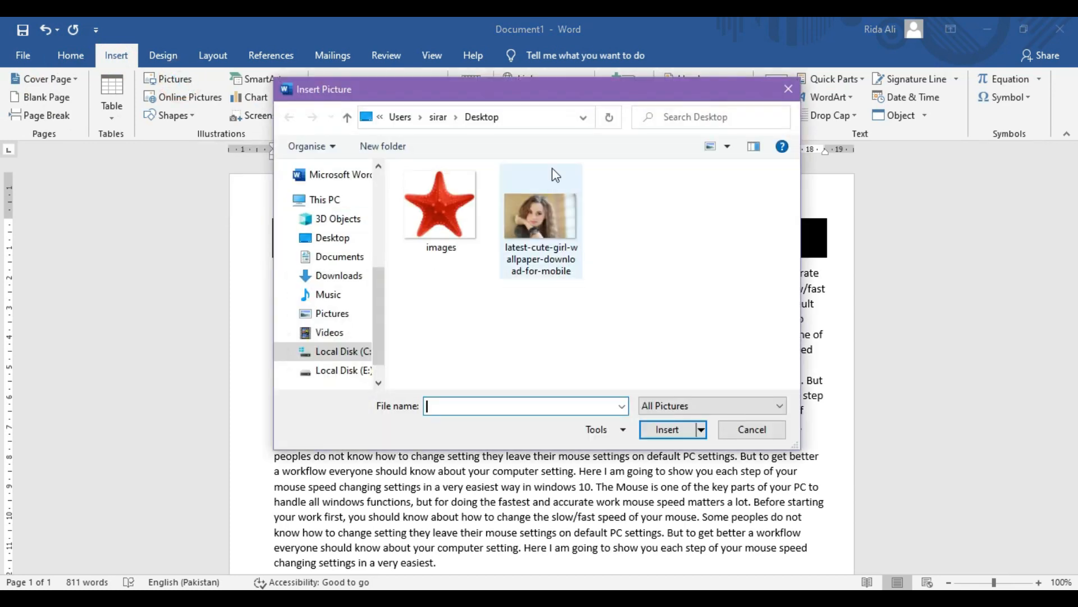
left_click(551, 230)
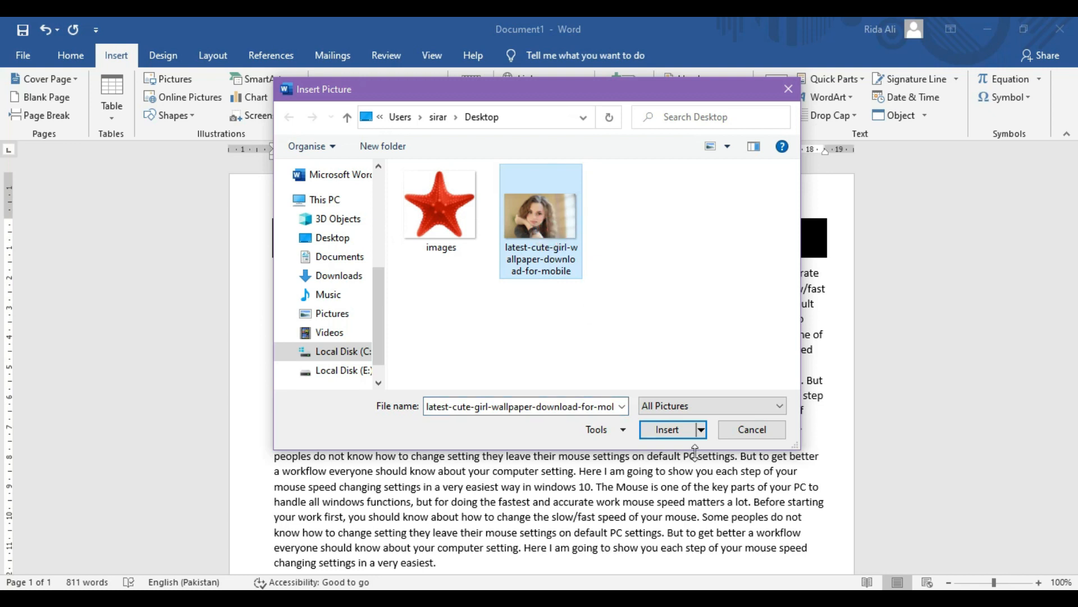
left_click(674, 430)
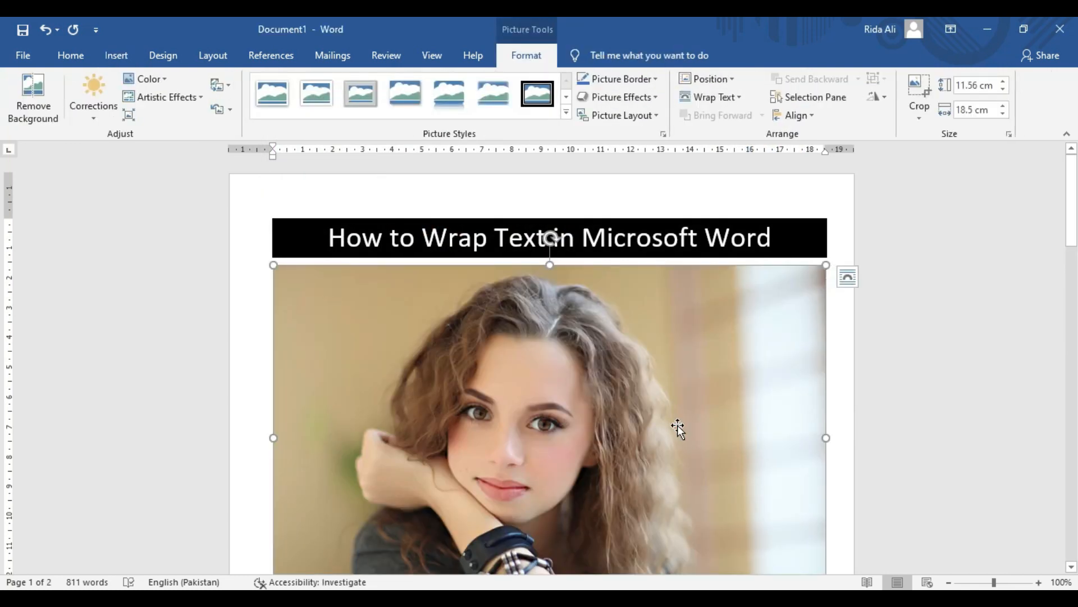
Step: Shrink the inserted picture proportionally to about 5.79 cm high and 9.27 cm wide
scroll(704, 400, "down", 3)
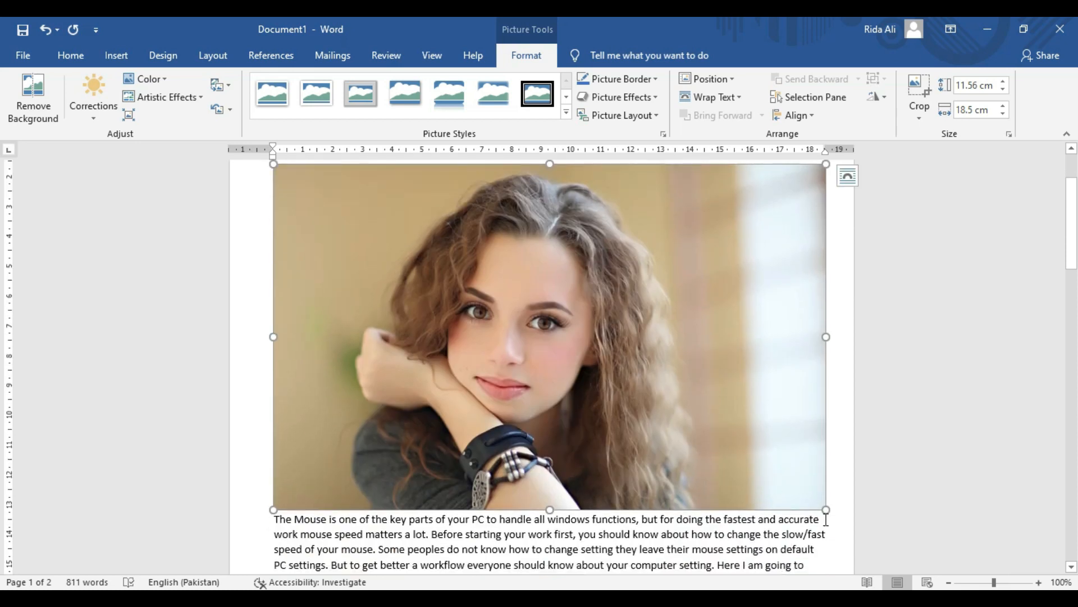
left_click_drag(825, 509, 449, 331)
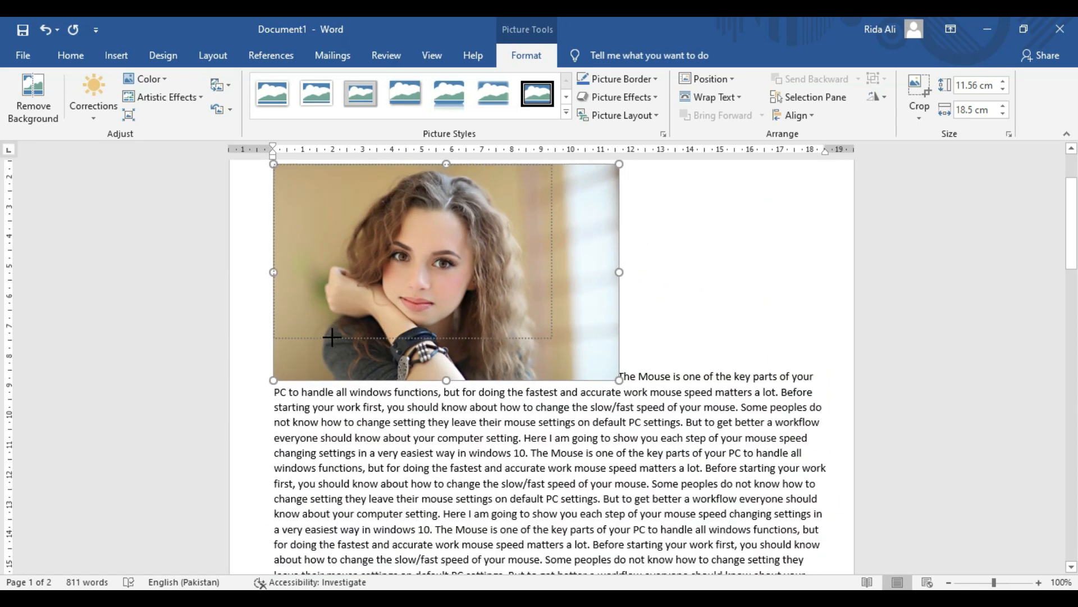
scroll(733, 435, "up", 3)
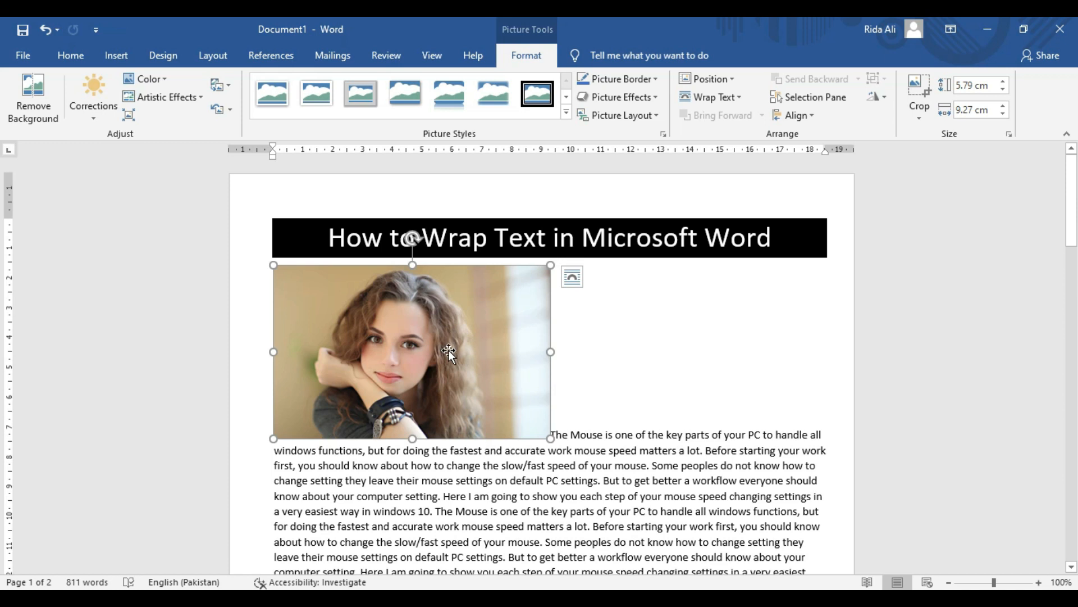
left_click(679, 407)
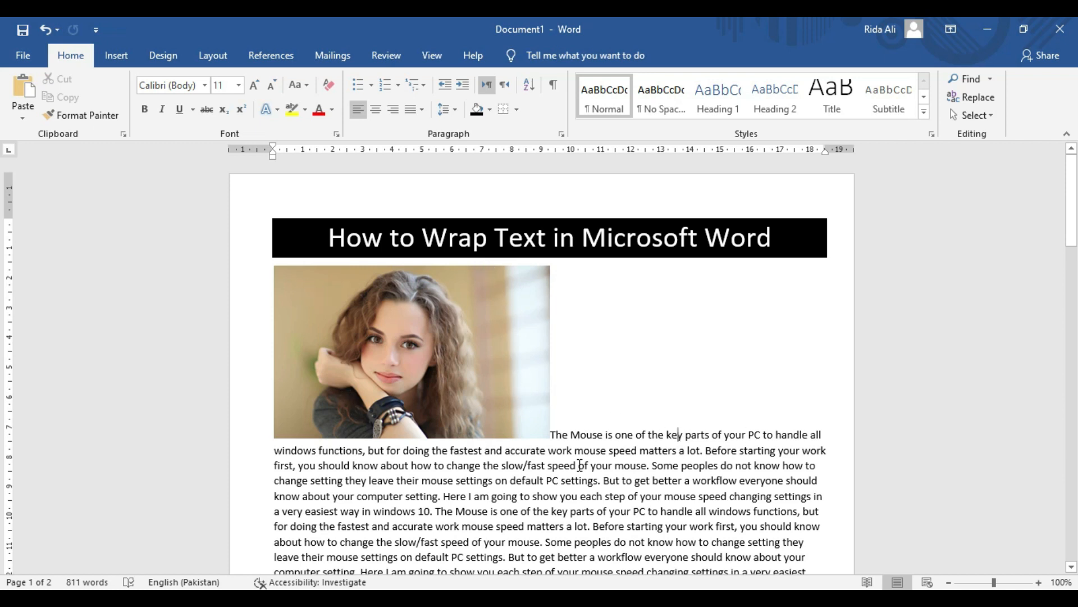
left_click_drag(552, 435, 757, 507)
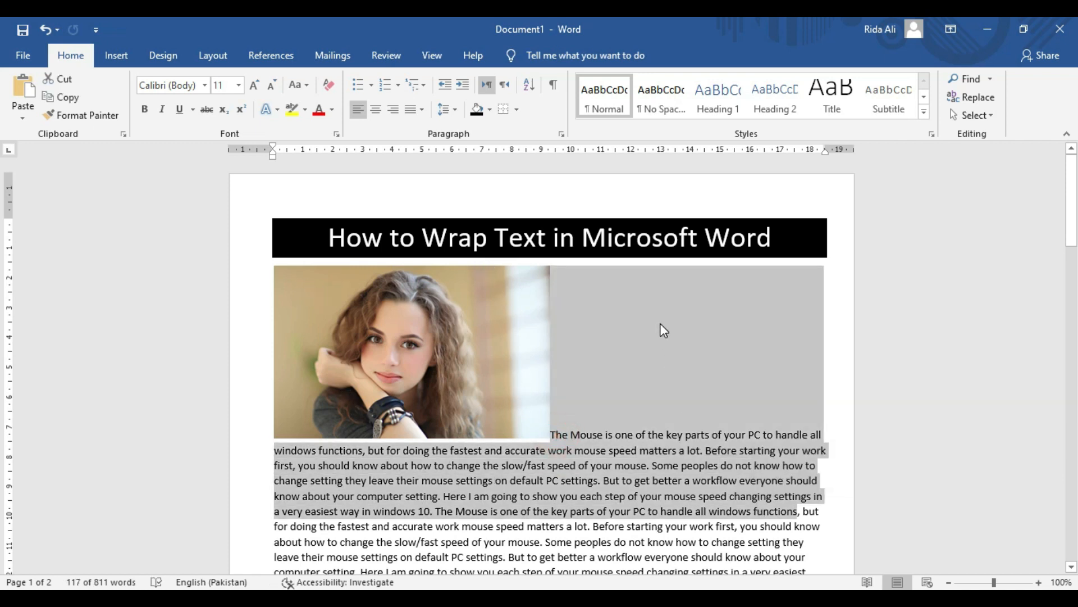
left_click(660, 322)
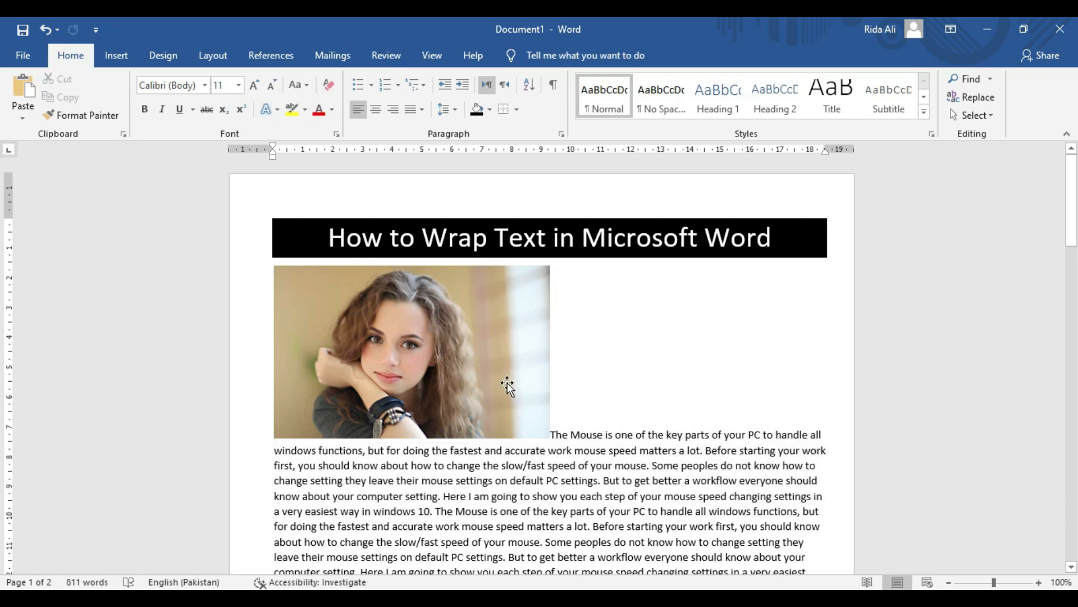
Step: Set the picture's text wrapping to Square so the paragraph flows beside it
left_click(510, 338)
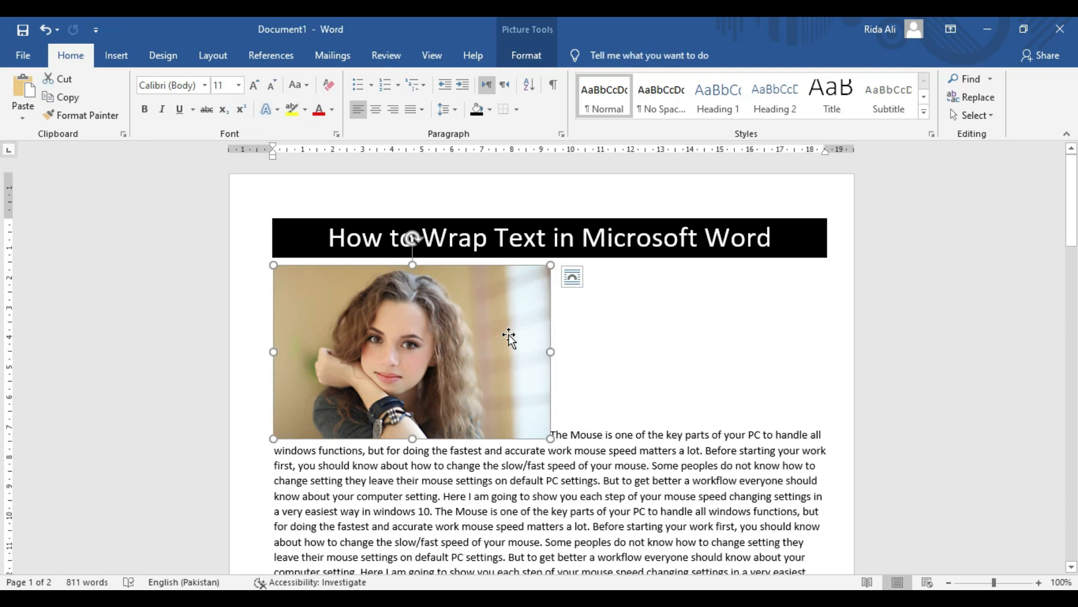
left_click(519, 58)
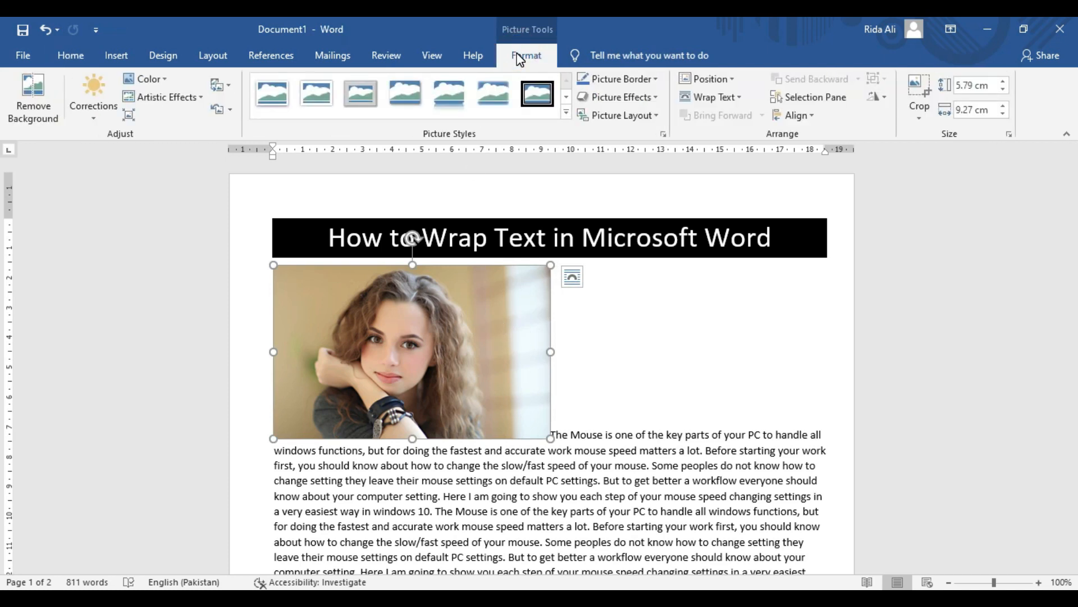
left_click(656, 376)
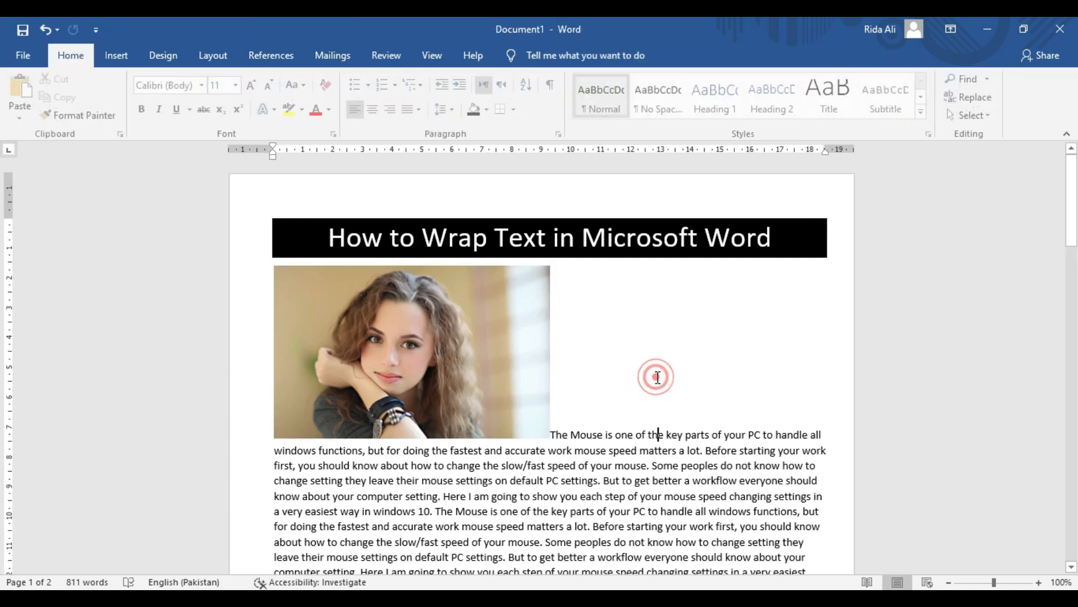
left_click(477, 352)
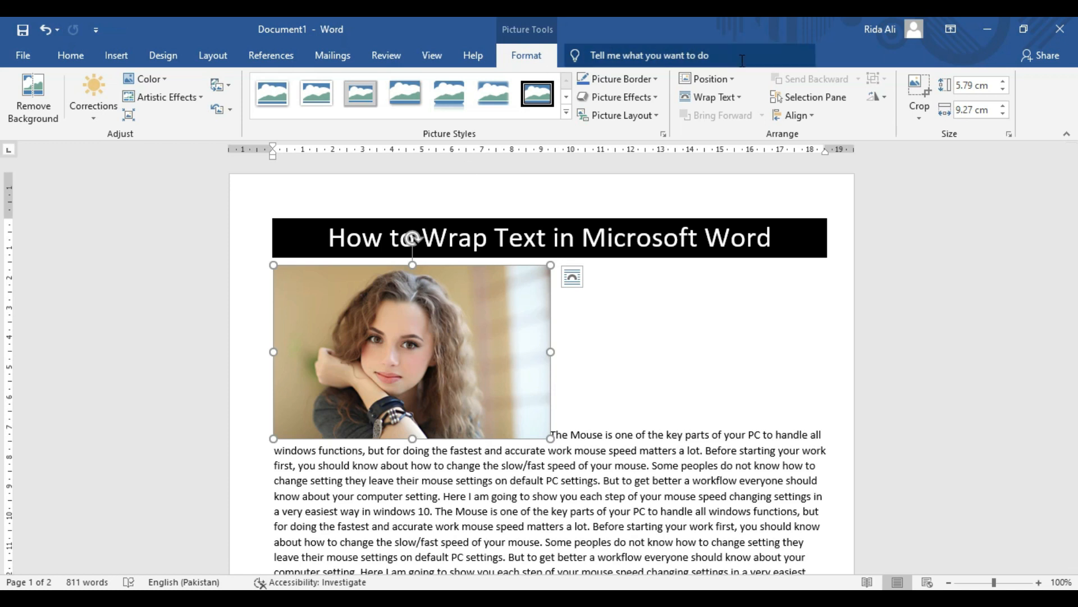
left_click(743, 98)
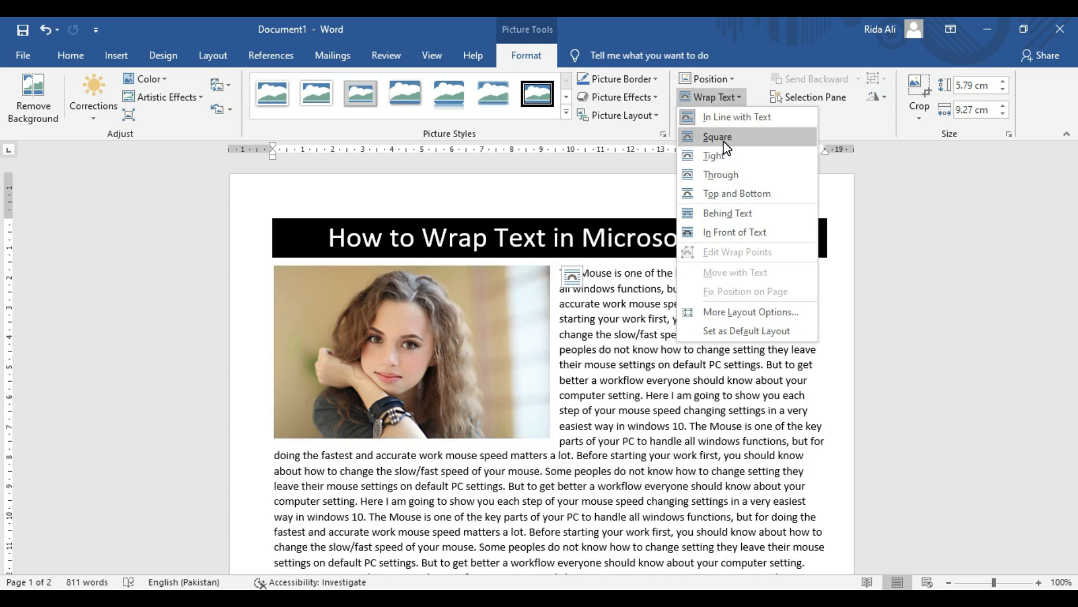
left_click(727, 147)
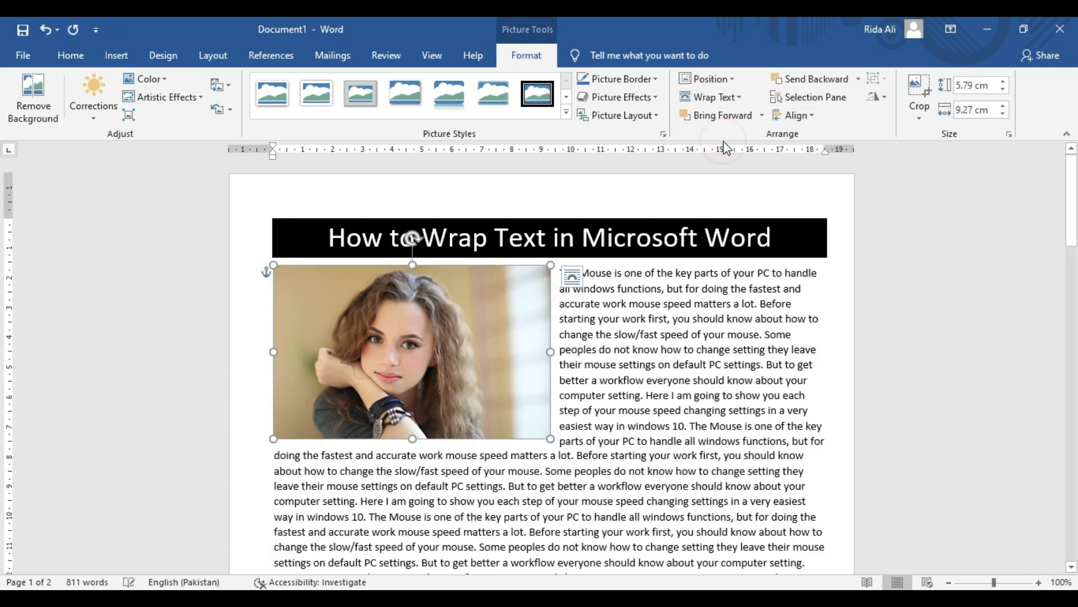
left_click(713, 368)
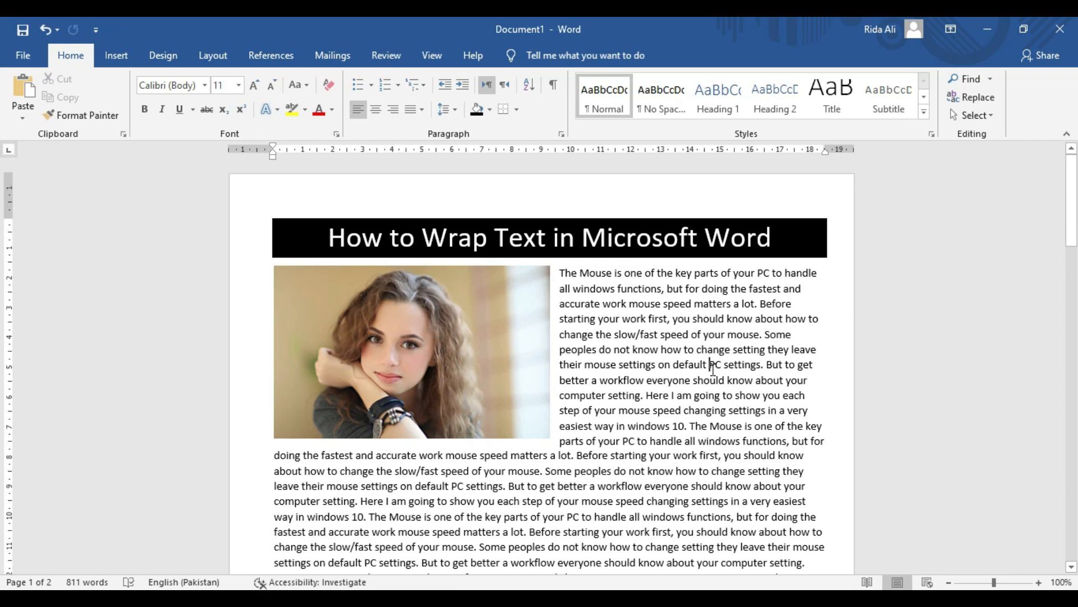
Step: Undo the last change and try moving the picture into the middle of the text and back to the paragraph's left edge
key("ctrl+z")
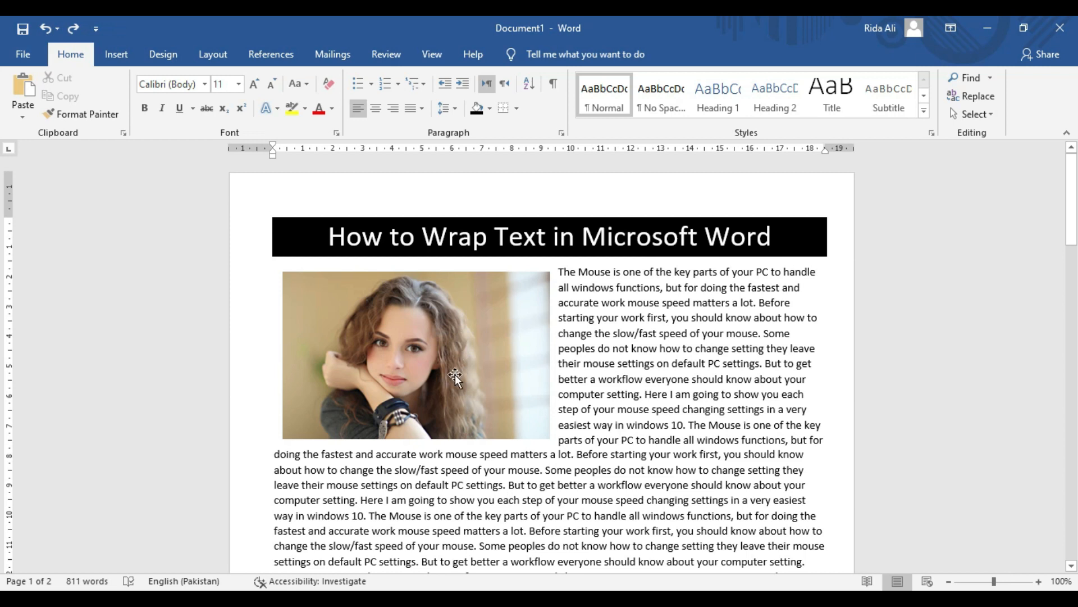
left_click(409, 336)
left_click_drag(408, 335, 572, 268)
scroll(525, 387, "down", 2)
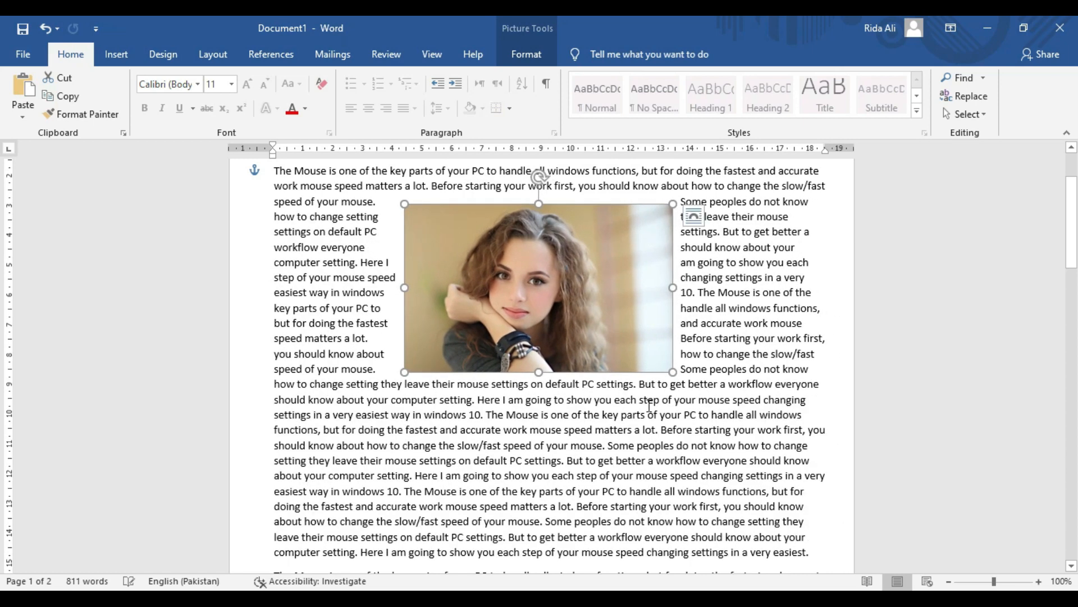
scroll(649, 409, "up", 3)
left_click_drag(572, 401, 444, 369)
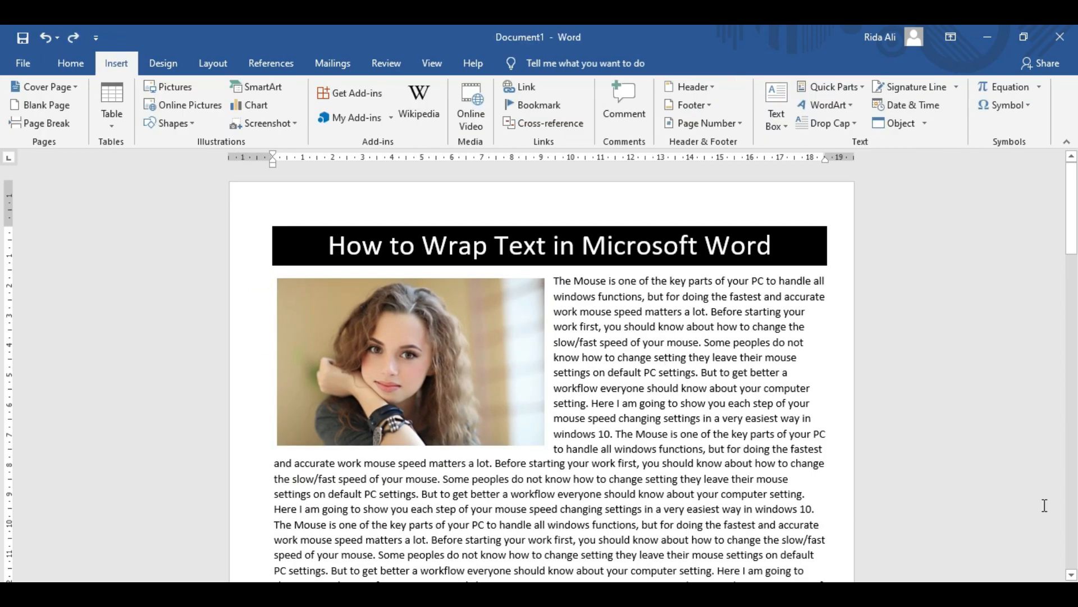
Step: Apply Tight text wrapping to the picture and move it to the horizontal centre of the first paragraph, just below the title
left_click(481, 356)
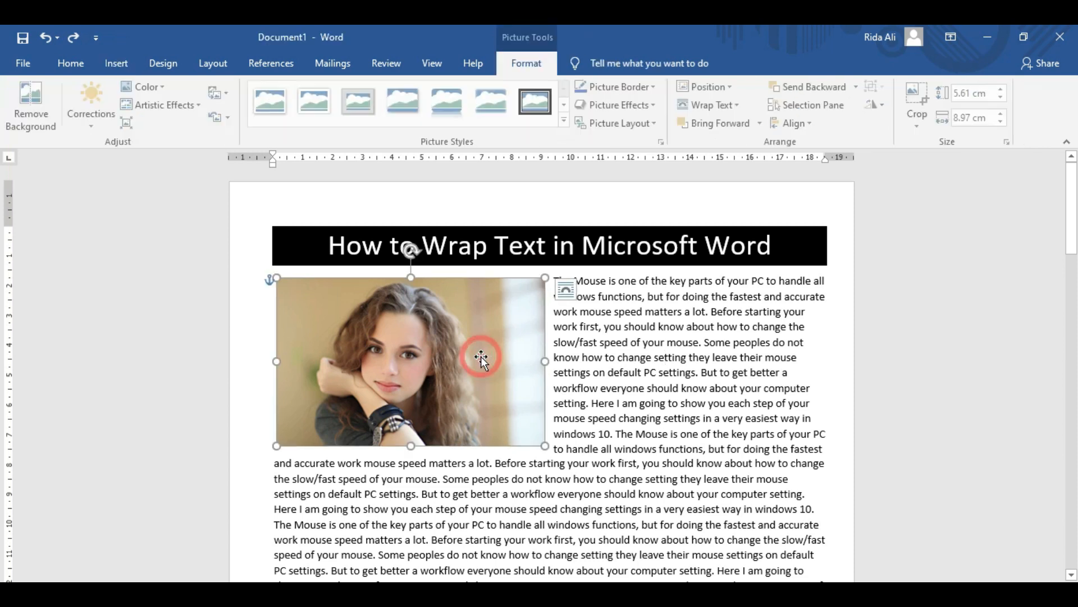
left_click(730, 105)
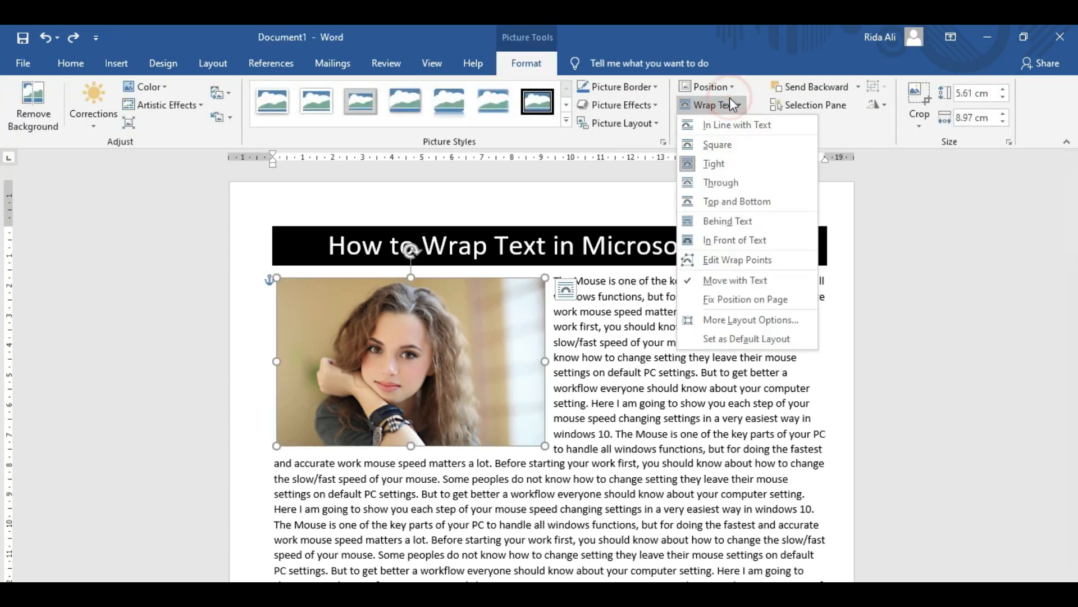
left_click(716, 165)
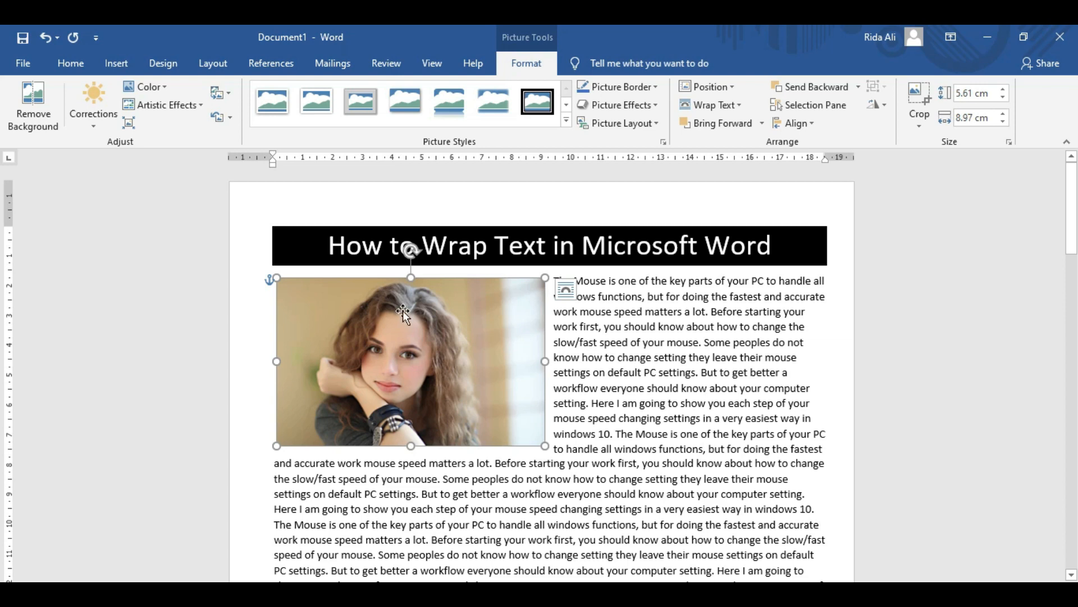
left_click_drag(425, 344, 554, 337)
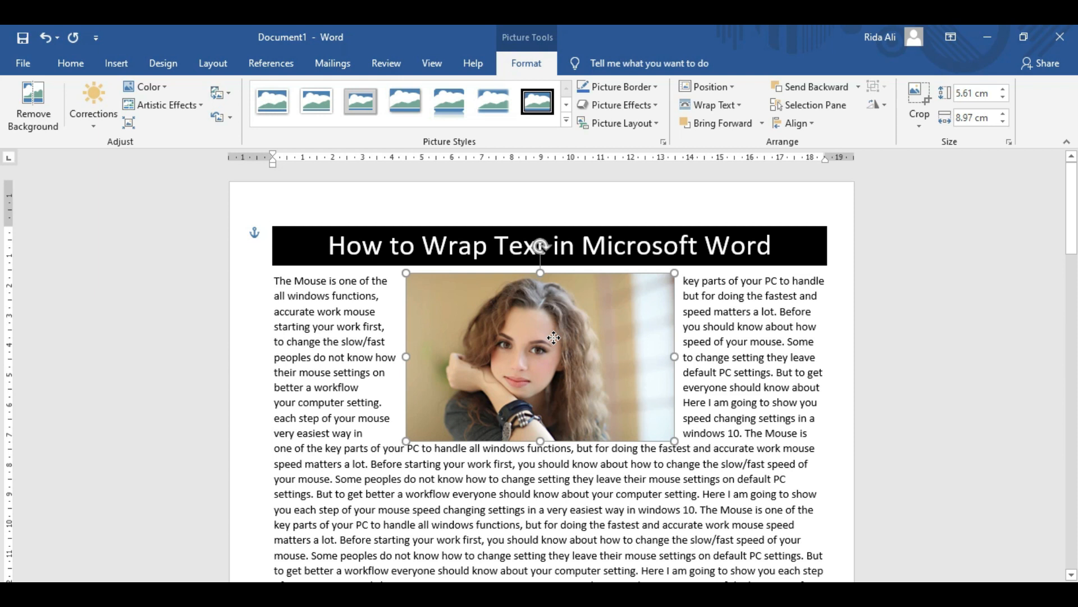
left_click_drag(554, 337, 556, 340)
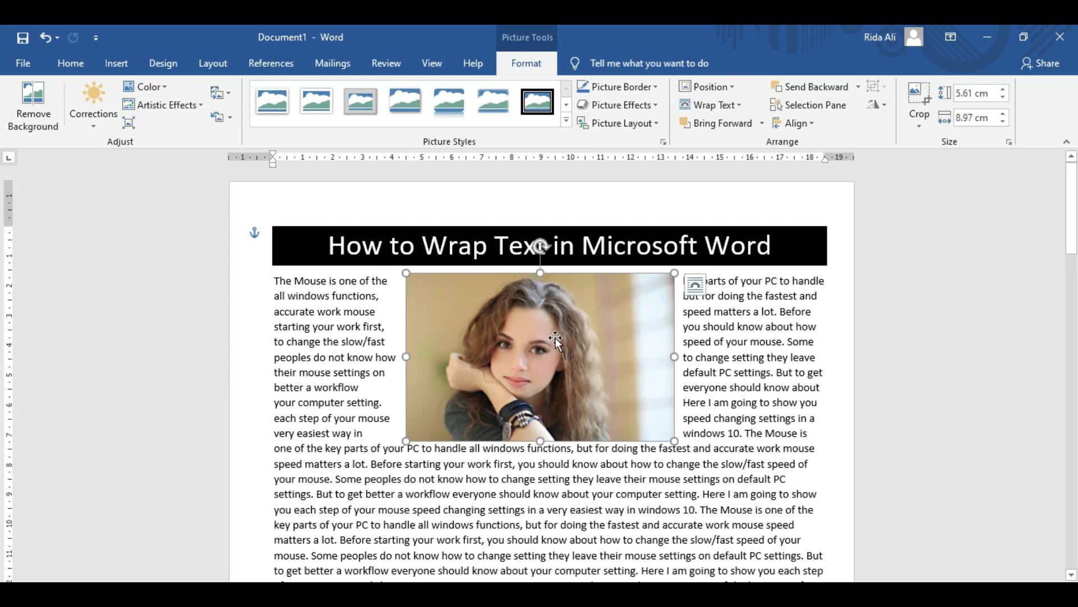
Step: Reapply Tight wrapping to the centred picture and move it down so one full text line runs above it
left_click(714, 105)
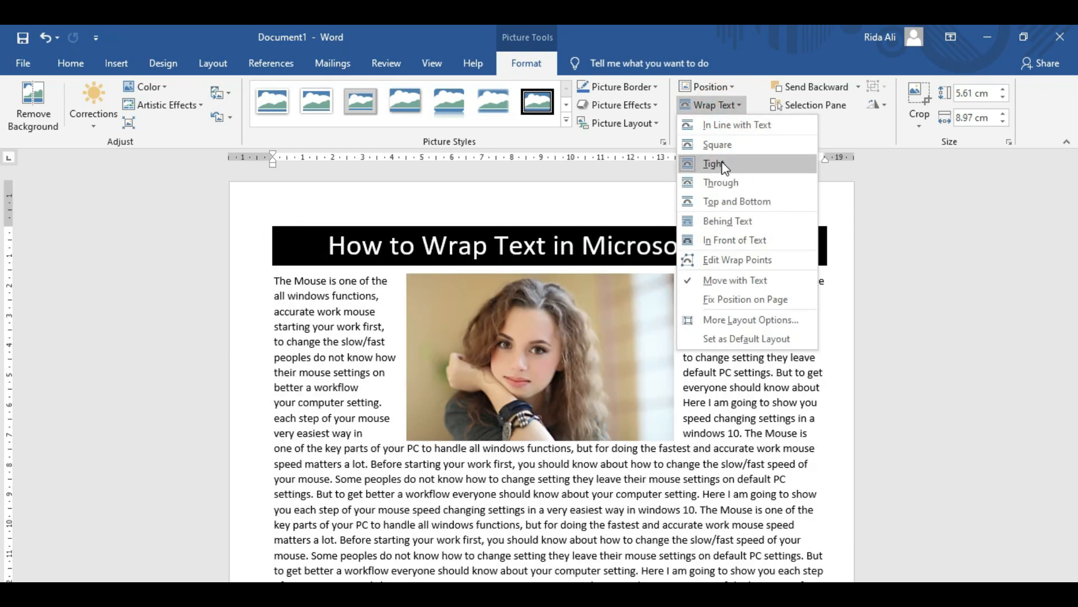
left_click(722, 163)
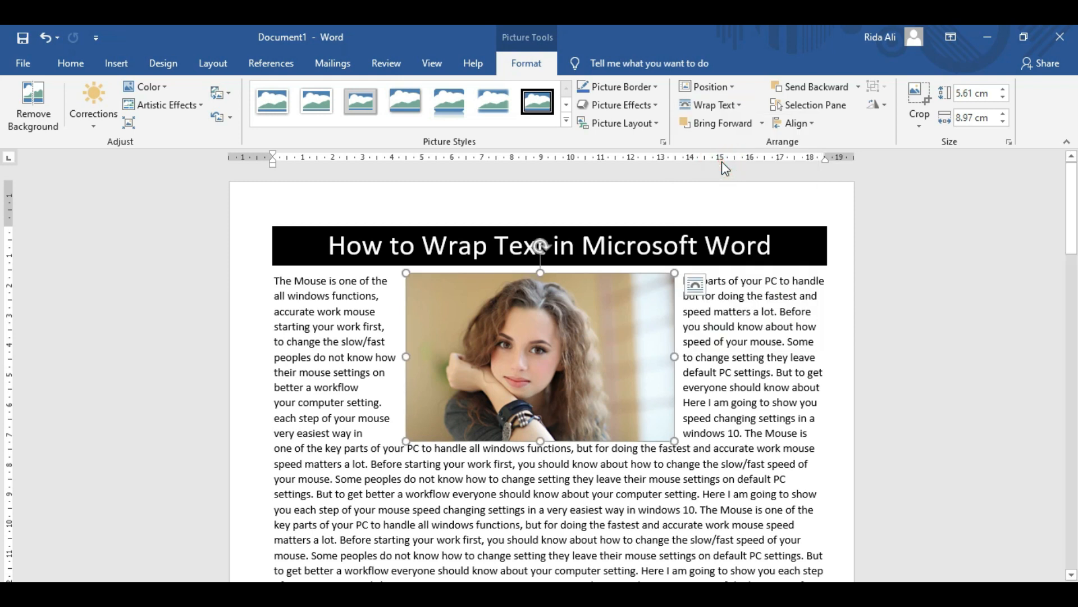
left_click(732, 353)
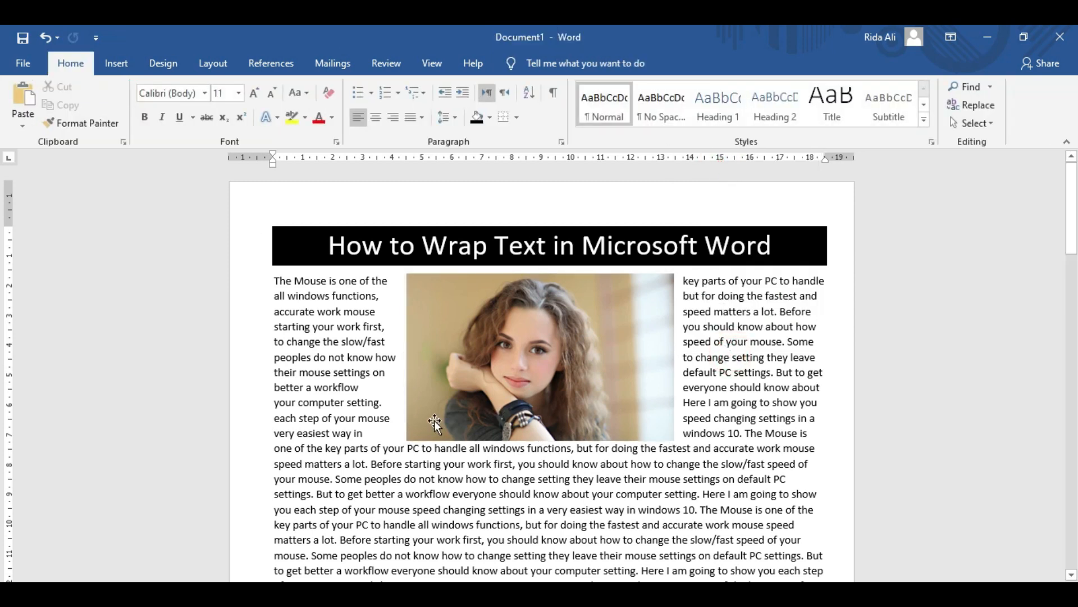
left_click_drag(550, 351, 551, 376)
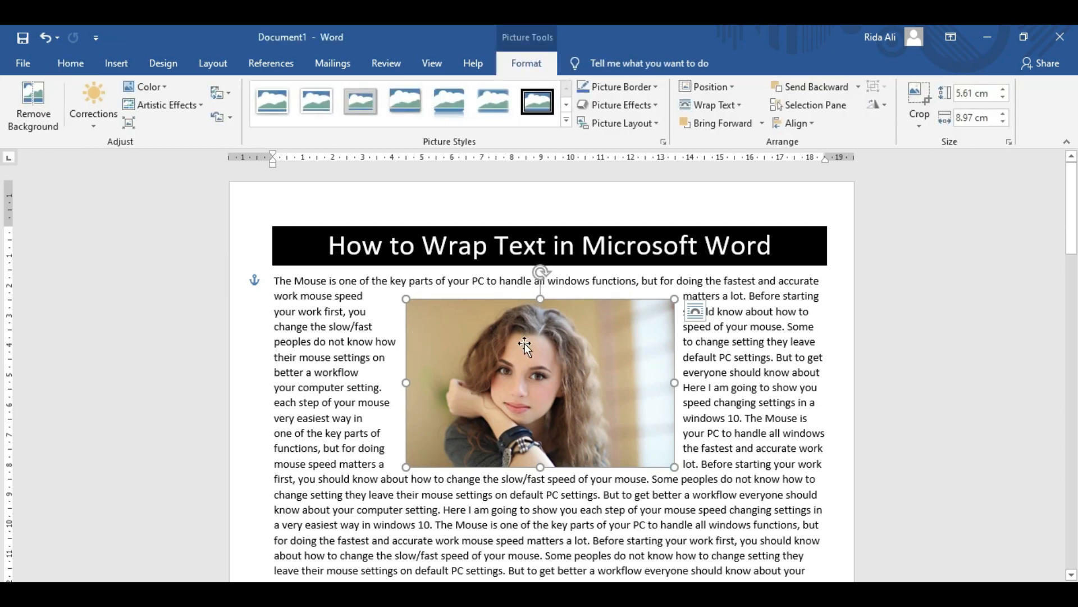
left_click_drag(1067, 205, 1074, 222)
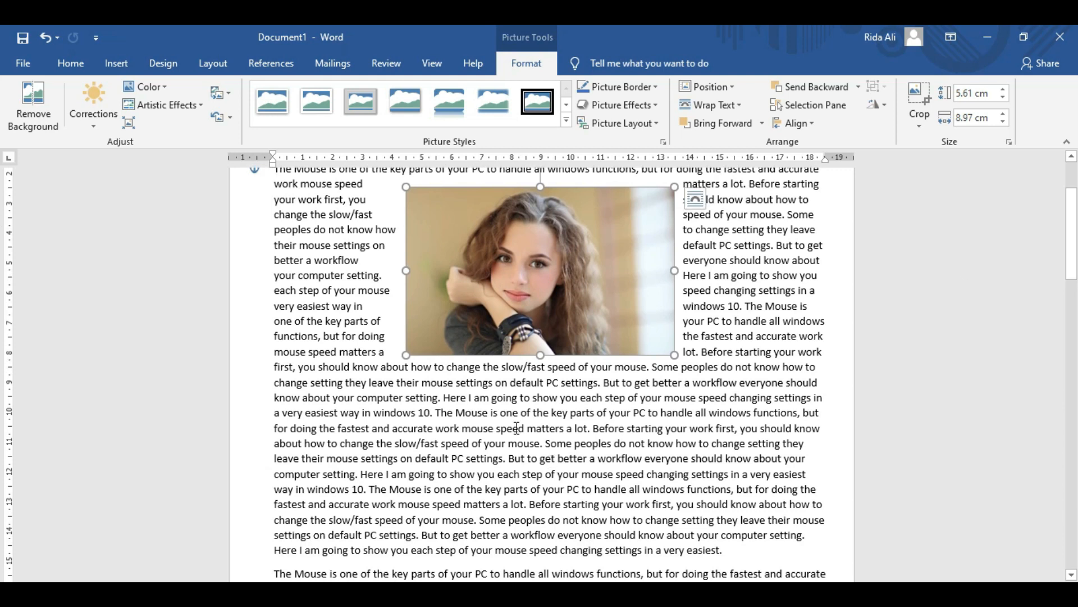
left_click(594, 431)
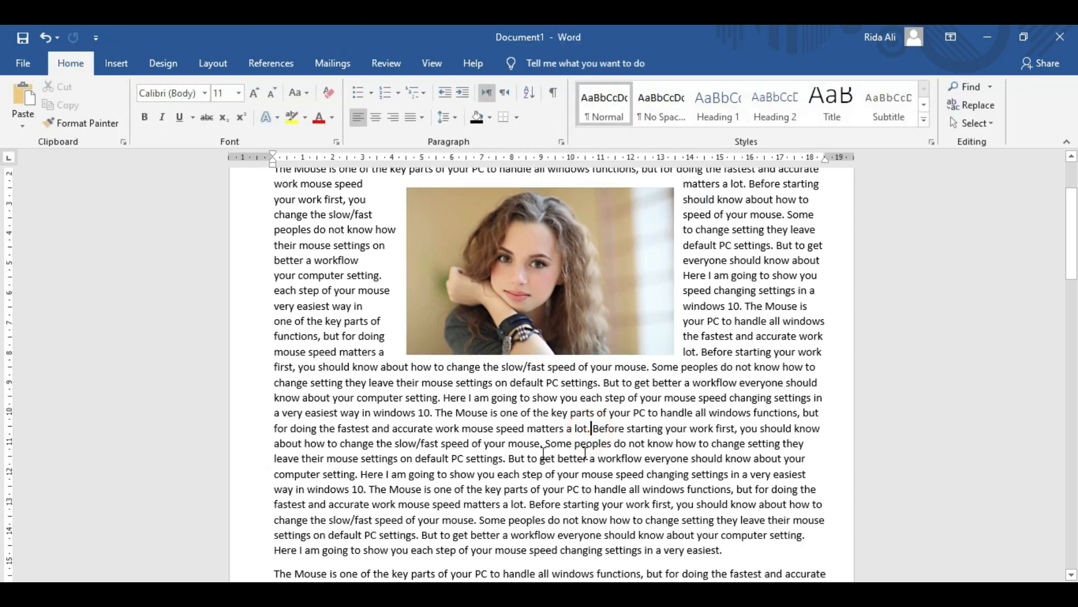
Step: Insert a five-point star about 6.11 cm wide and high over the text, centred below the picture
left_click(110, 65)
left_click(170, 123)
left_click_drag(335, 149, 335, 164)
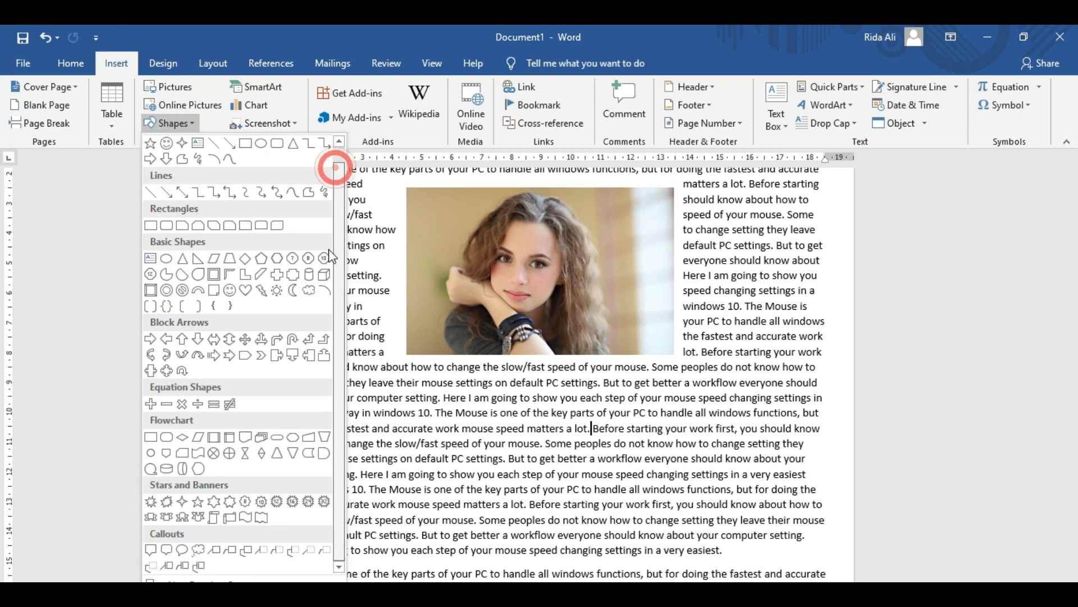
left_click(197, 501)
mouse_move(462, 396)
left_mouse_down()
mouse_move(627, 503)
mouse_move(646, 495)
left_mouse_up()
left_click_drag(560, 499, 528, 475)
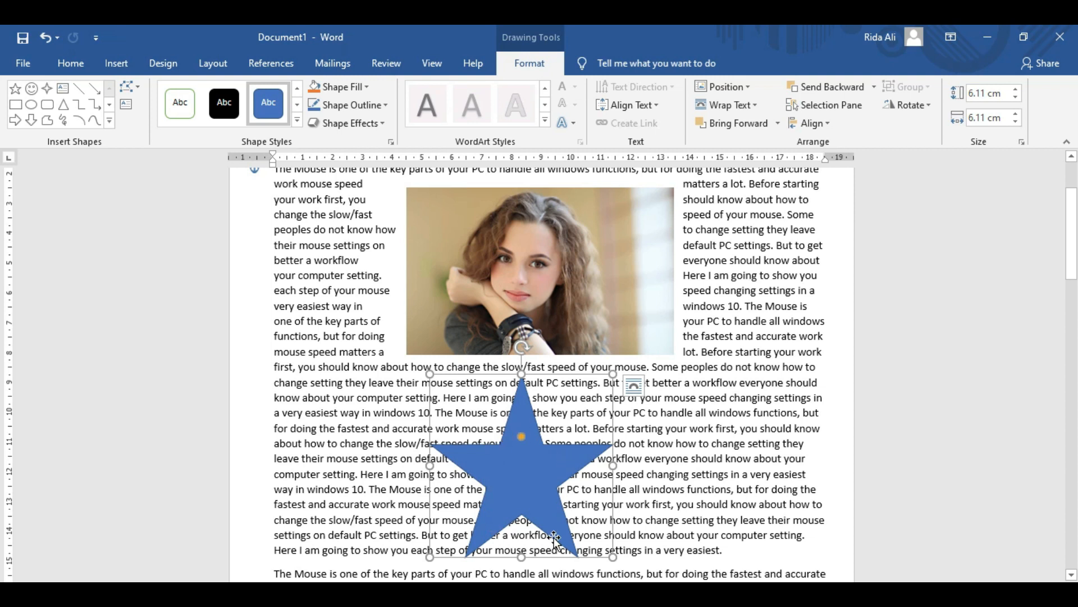
Step: Nudge the star slightly up and over, and set its text wrapping to Square
left_click(561, 280)
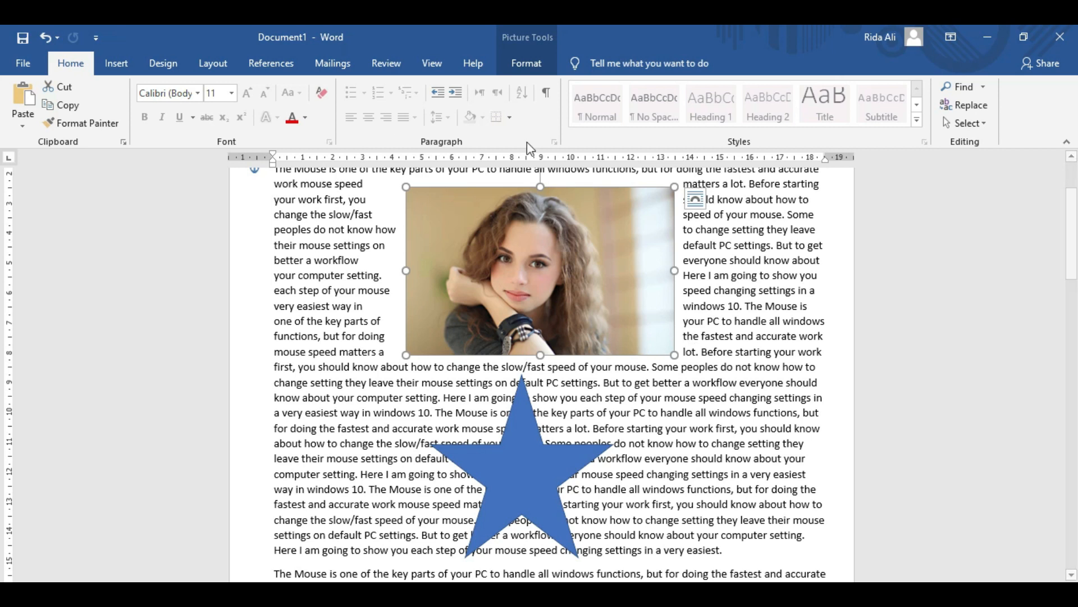
mouse_move(529, 473)
left_mouse_down()
mouse_move(523, 480)
mouse_move(546, 476)
mouse_move(527, 475)
left_mouse_up()
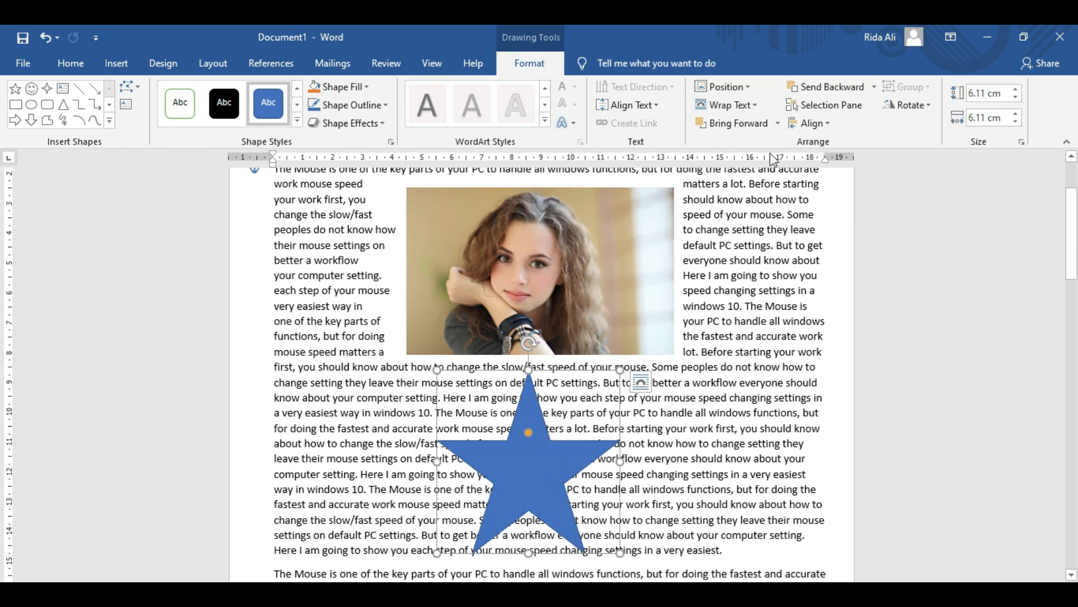
left_click(733, 105)
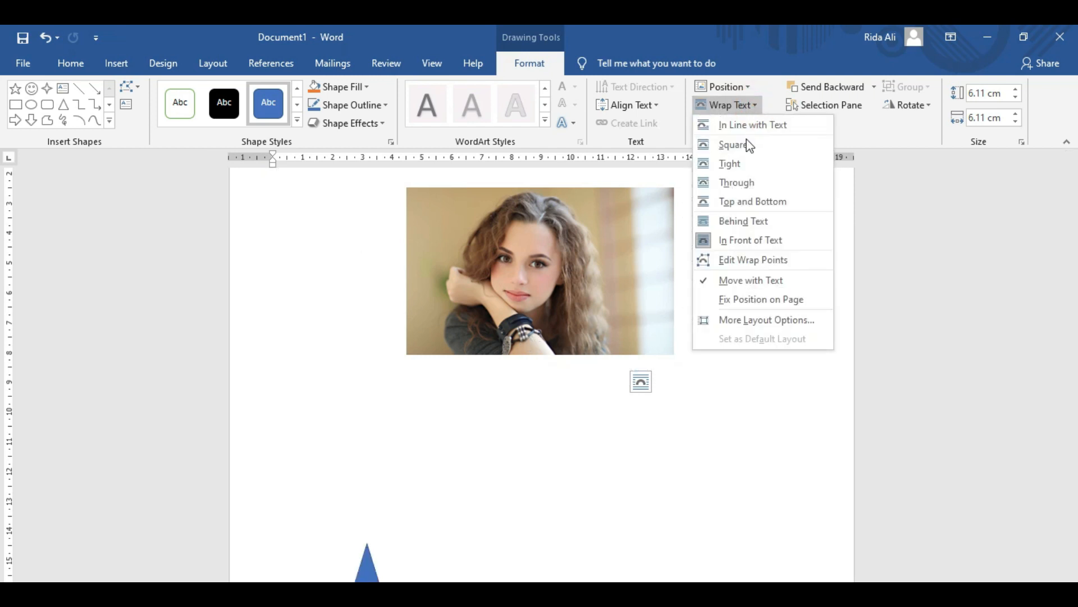
left_click(733, 144)
Step: Move the Square-wrapped star to the middle of the paragraph, leaving two full text lines between it and the picture
scroll(648, 398, "down", 2)
scroll(648, 399, "up", 2)
left_click_drag(633, 427, 601, 456)
left_click(683, 527)
left_click(531, 449)
mouse_move(522, 442)
left_mouse_down()
mouse_move(528, 463)
mouse_move(522, 450)
mouse_move(517, 462)
left_mouse_up()
left_click(690, 428)
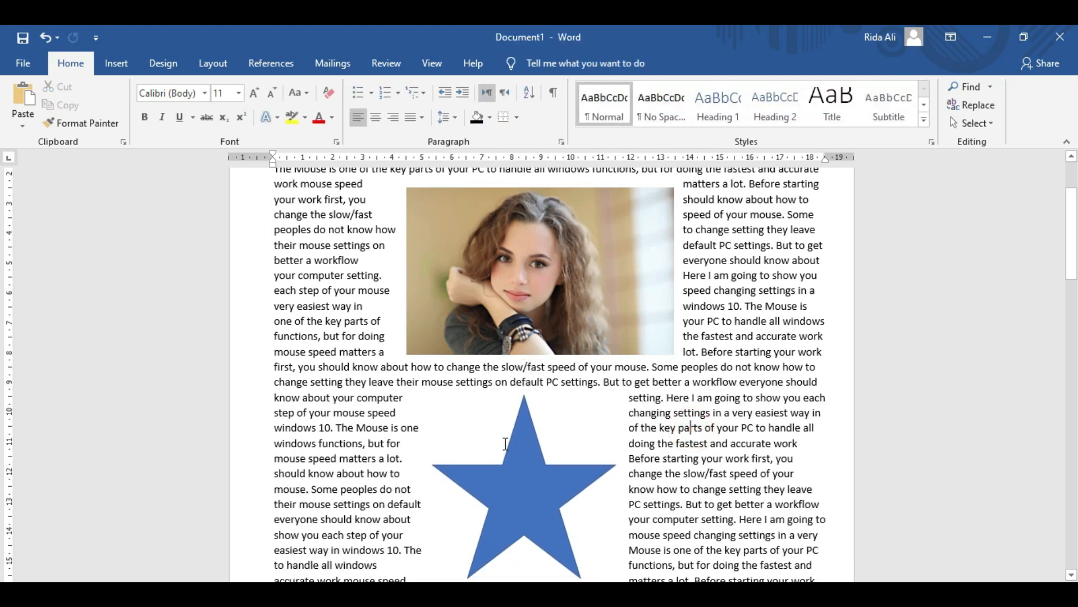
Step: Apply Tight text wrapping to the star, shift it slightly right and return it to the paragraph's centre
left_click(565, 283)
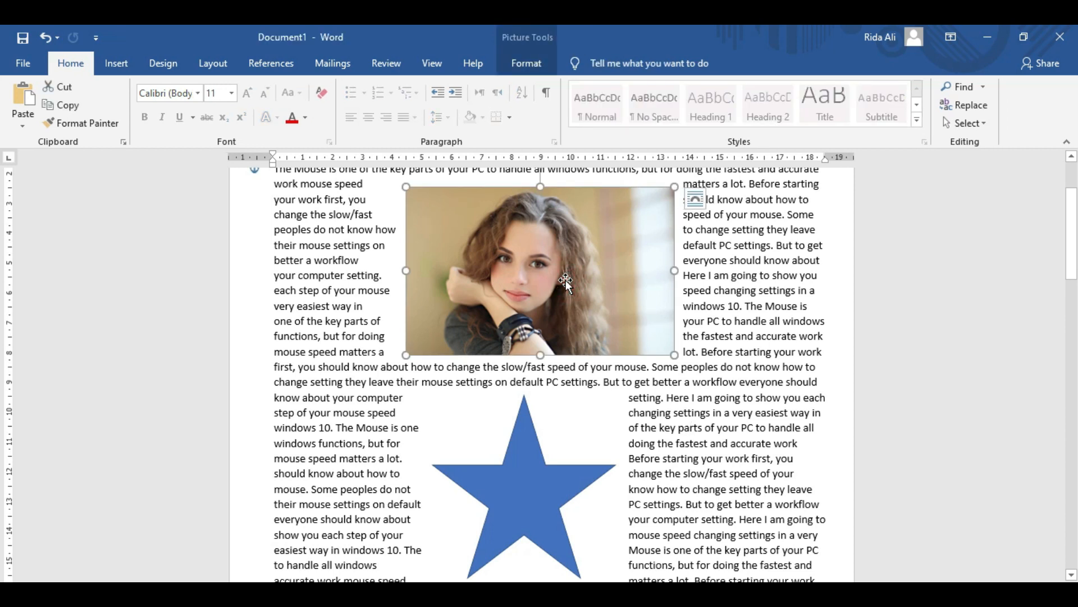
left_click(521, 456)
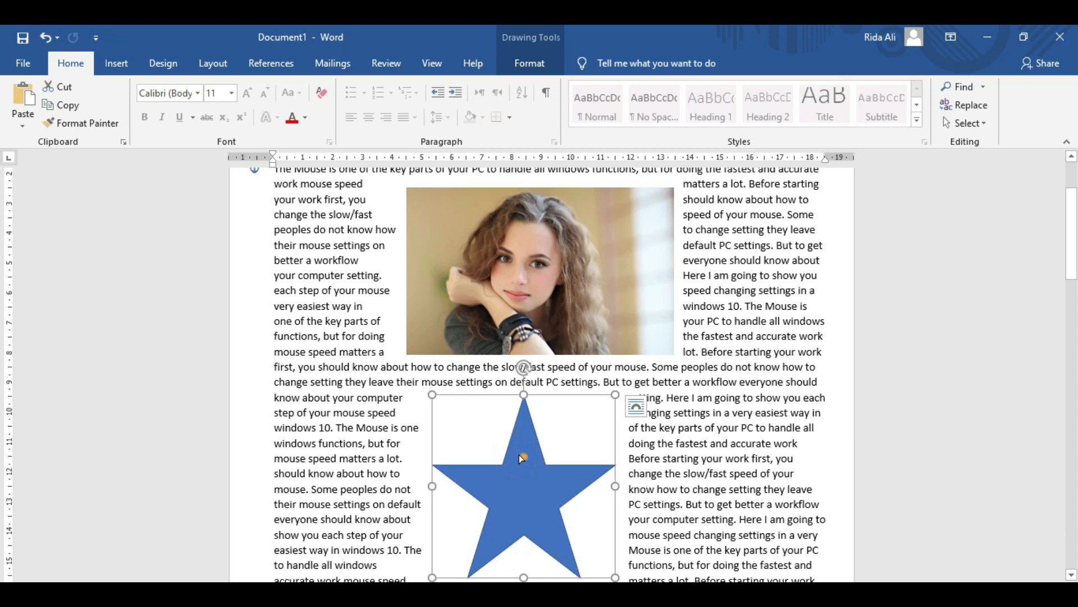
left_click(530, 63)
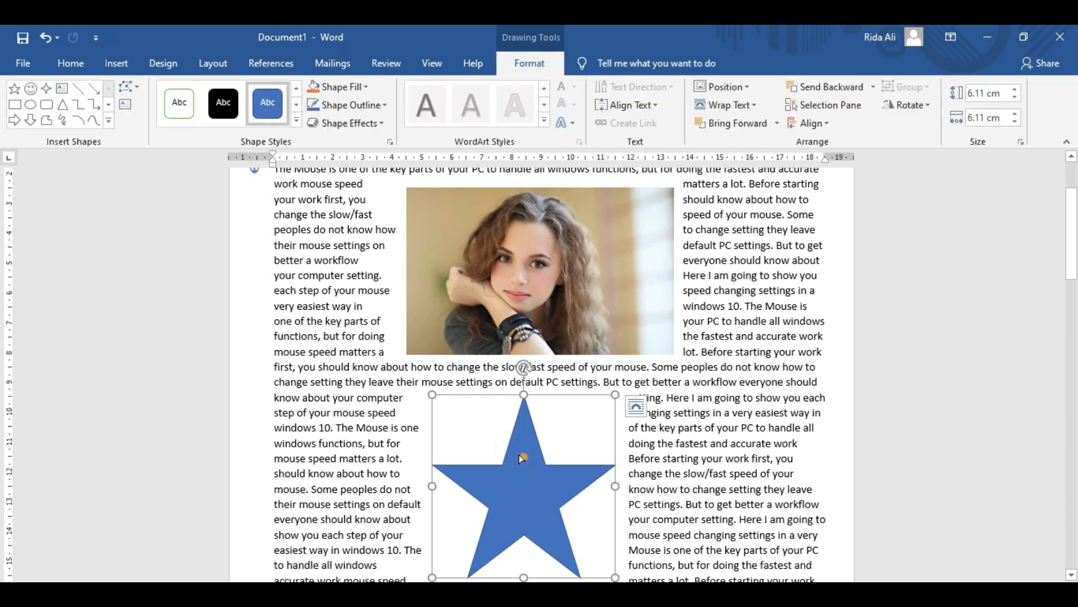
left_click(756, 107)
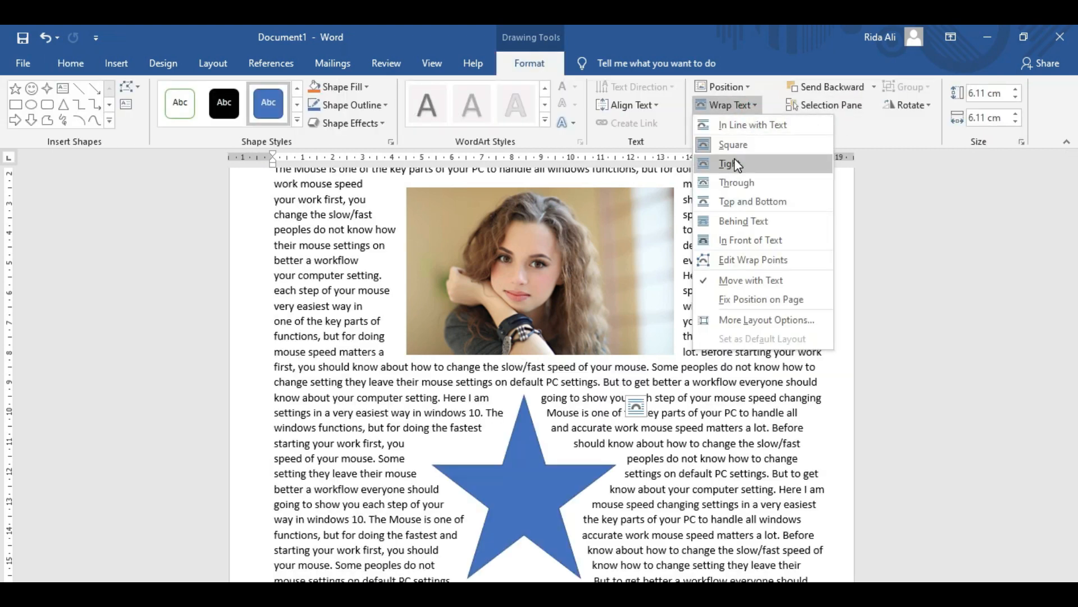
left_click(731, 164)
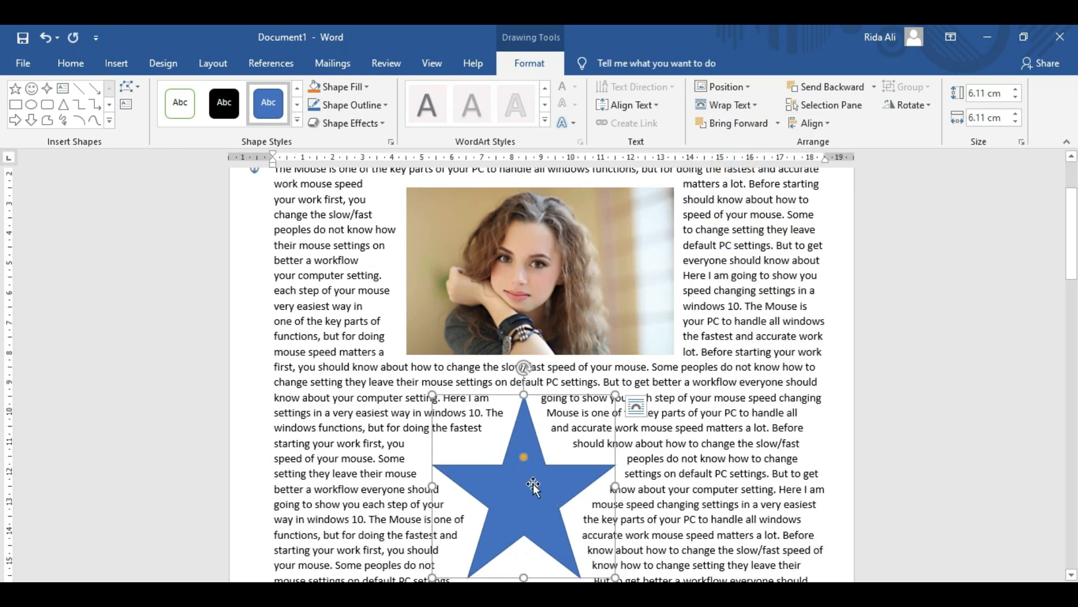
left_click_drag(514, 472, 546, 474)
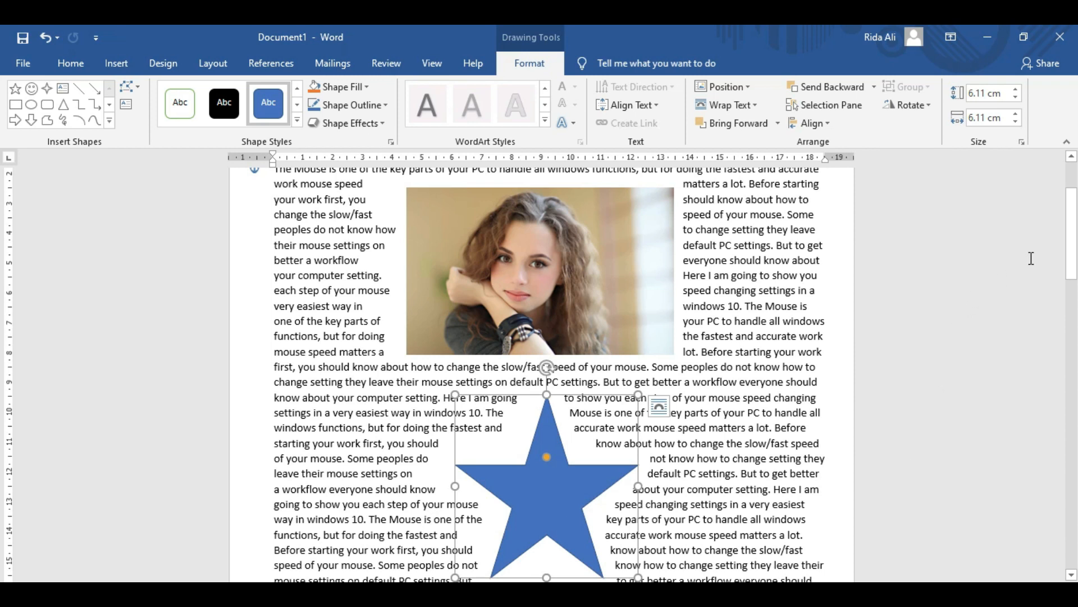
left_click_drag(547, 491, 524, 491)
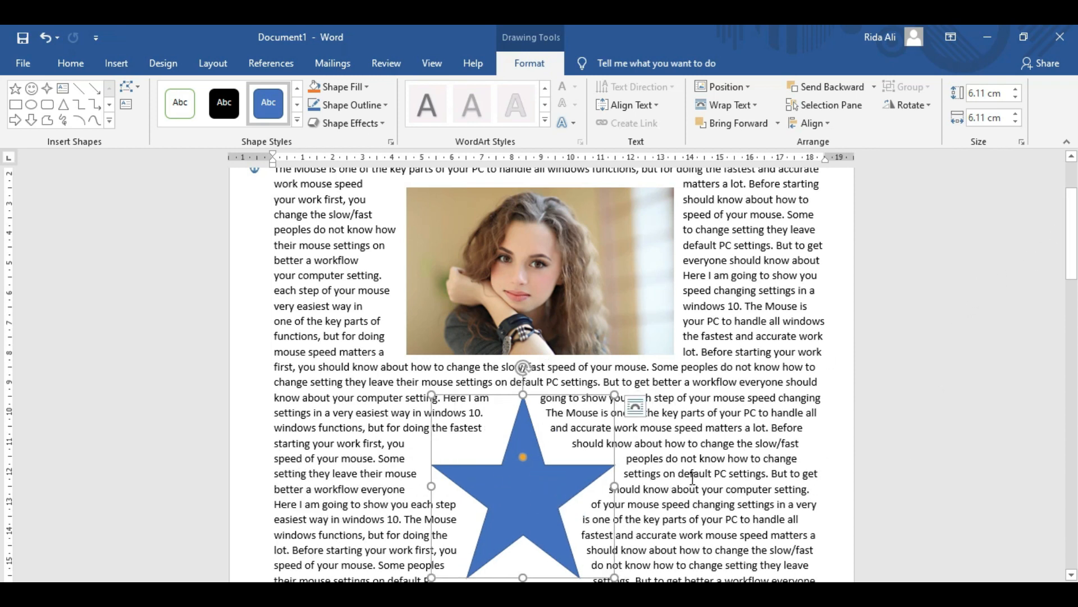
Step: Set the picture's text wrapping to Through and move it slightly down and right so two text lines run above it
left_click(588, 276)
double_click(588, 275)
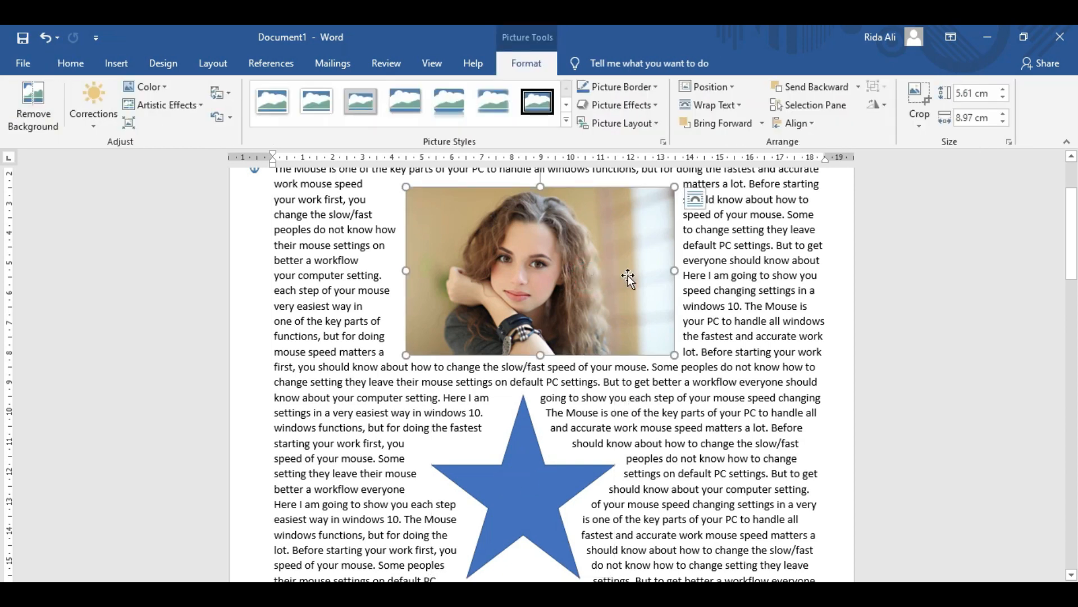
left_click(740, 106)
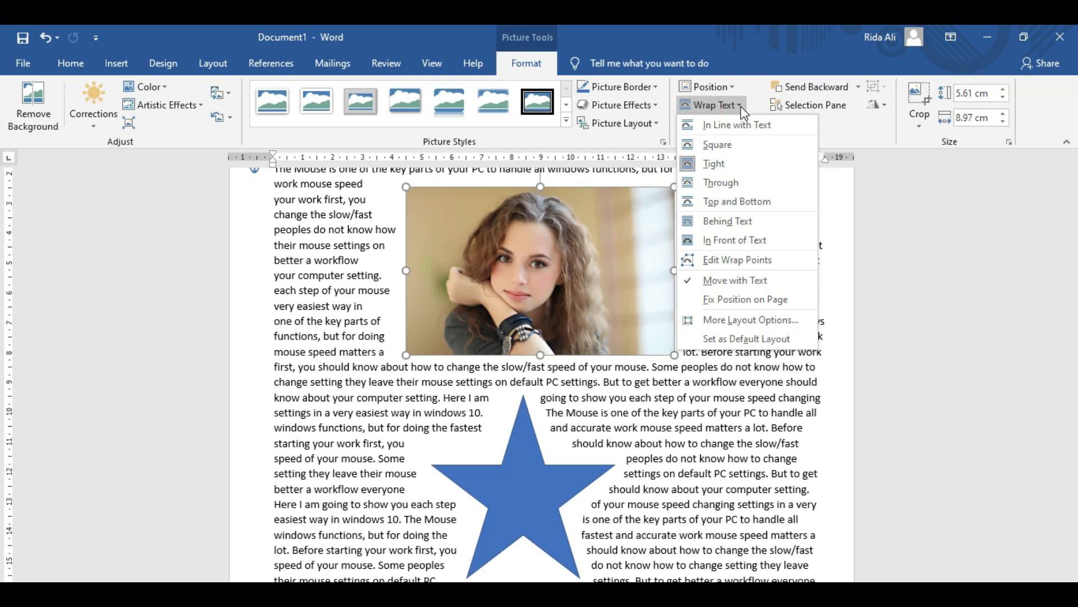
left_click(721, 183)
mouse_move(567, 254)
left_mouse_down()
mouse_move(473, 247)
mouse_move(584, 262)
left_mouse_up()
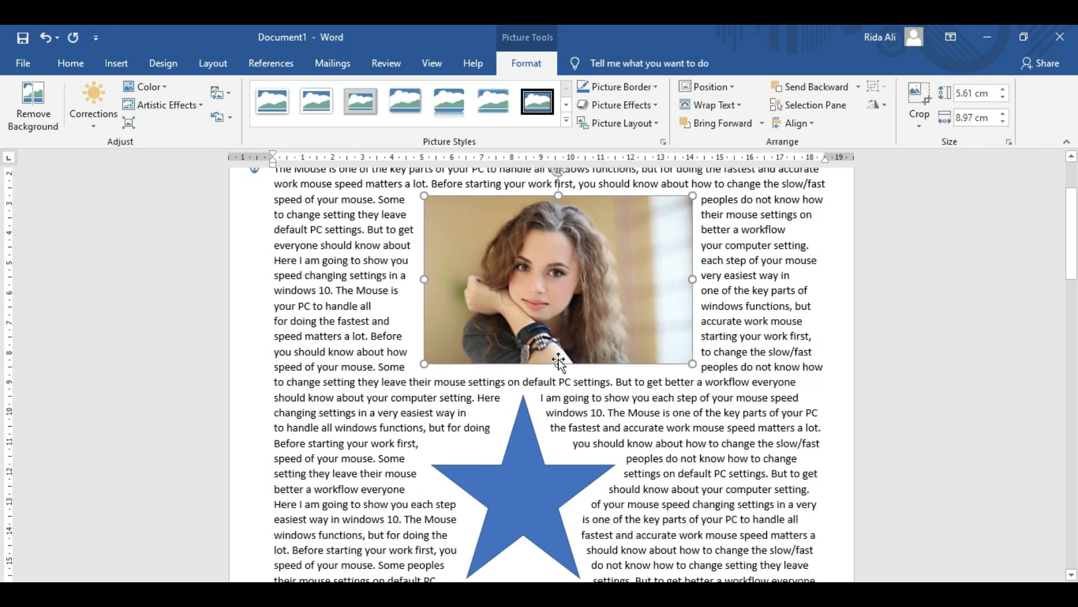
Step: Set the star's text wrapping to Through and move it slightly to the right within the paragraph
left_click(528, 489)
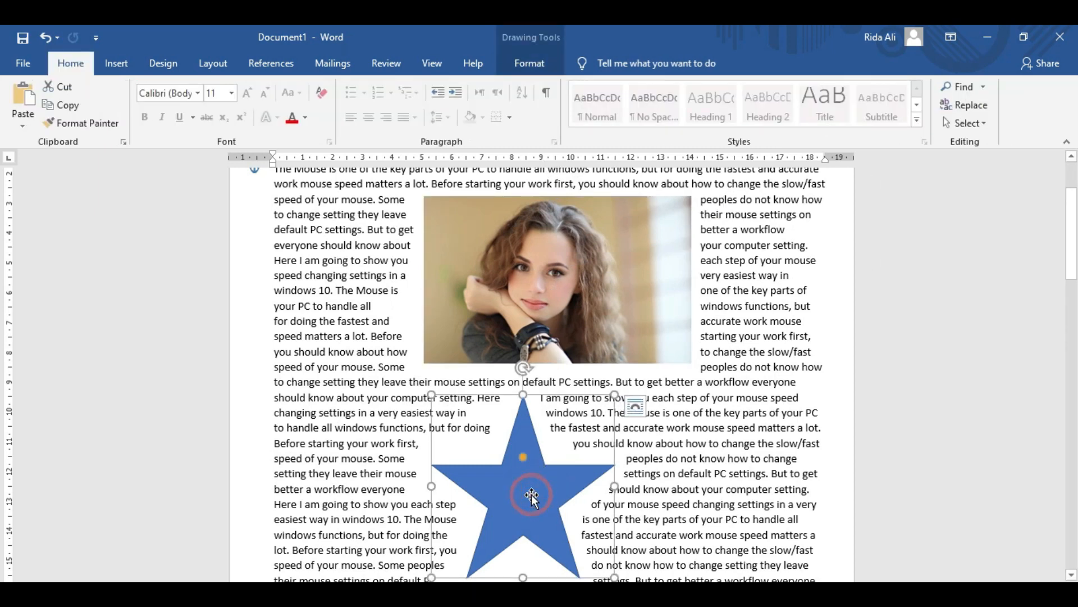
left_click(531, 497)
left_click(728, 105)
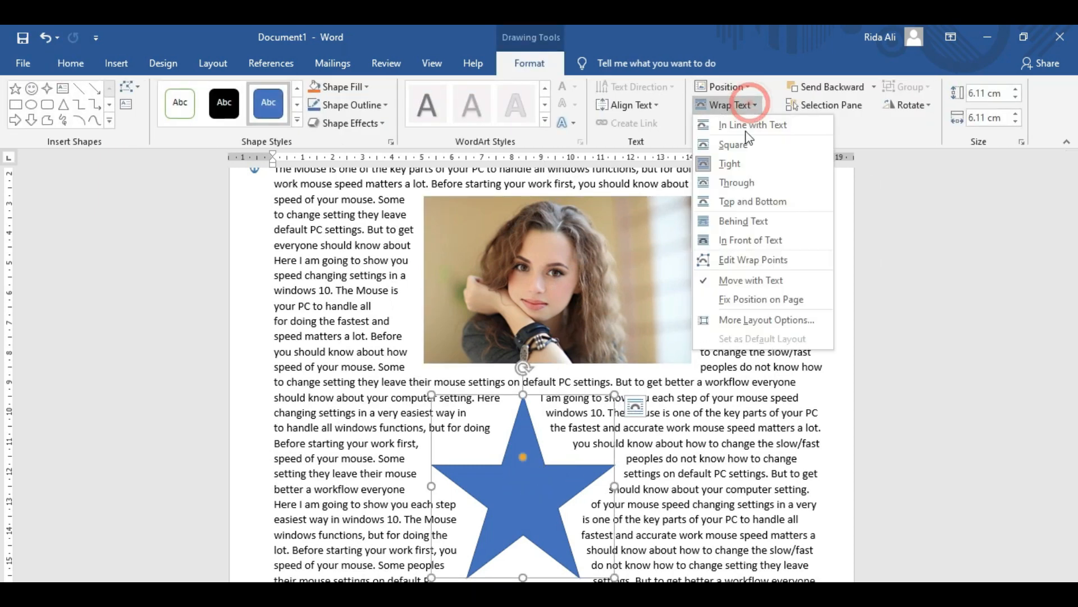
left_click(740, 182)
left_click_drag(540, 497, 564, 500)
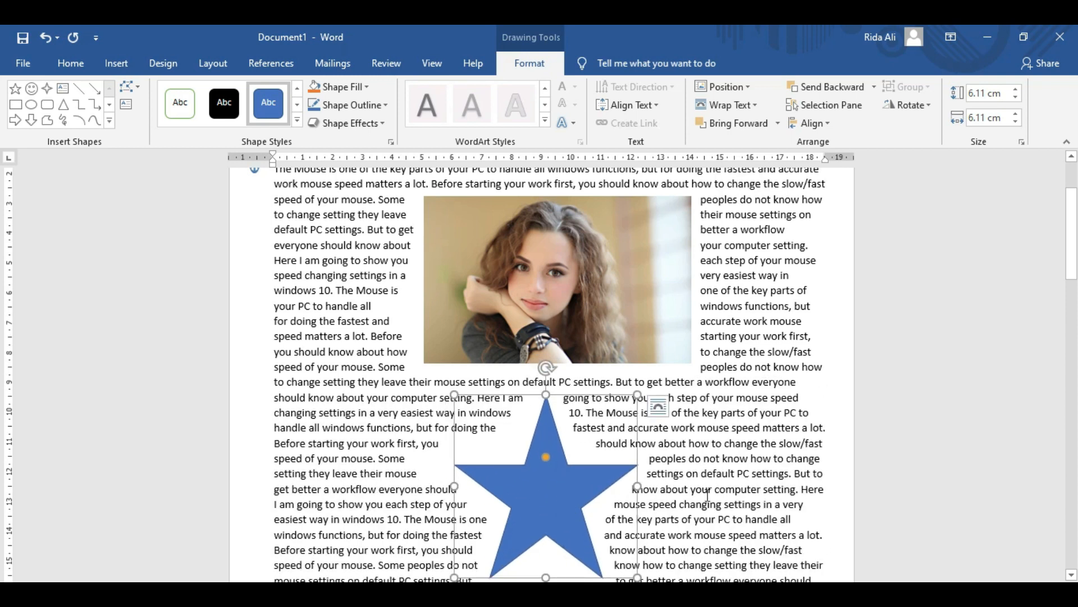
left_click(777, 447)
scroll(634, 395, "up", 3)
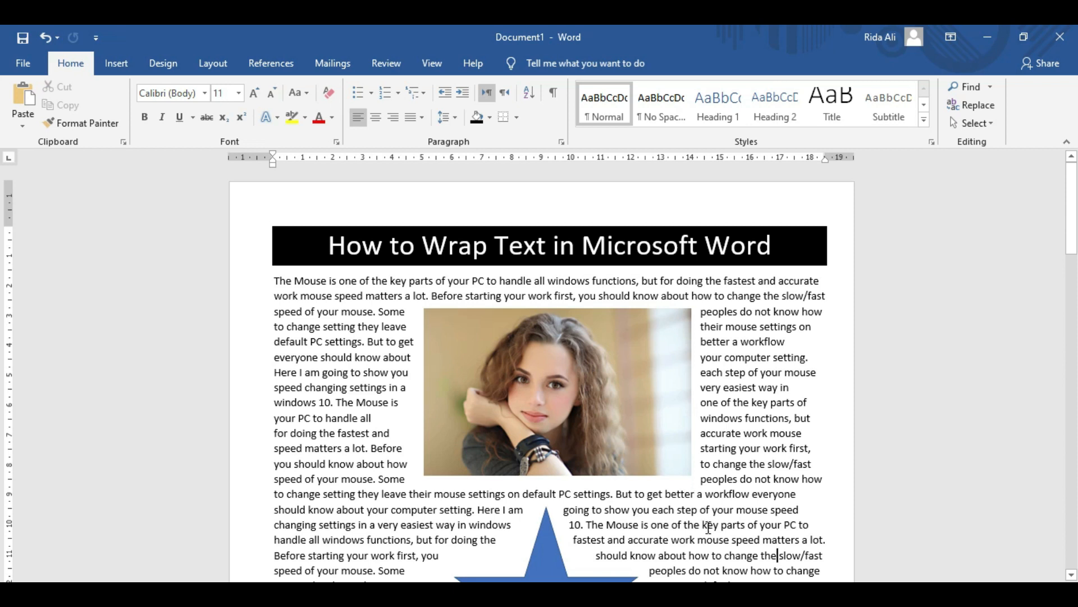
Step: Apply Top and Bottom wrapping to the picture and move it down so three text lines run above it
left_click(617, 372)
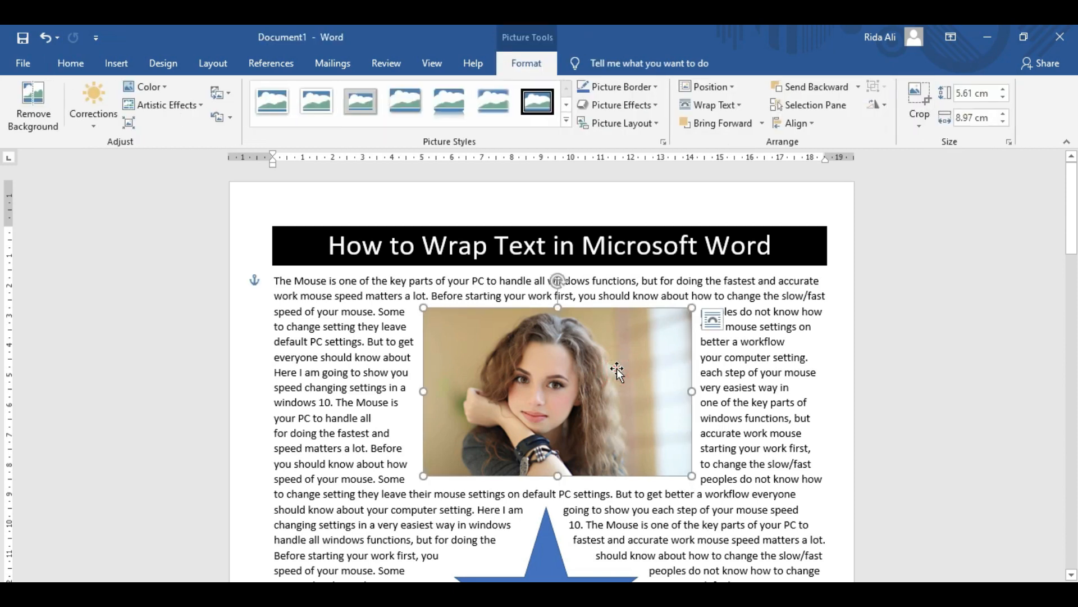
left_click(737, 109)
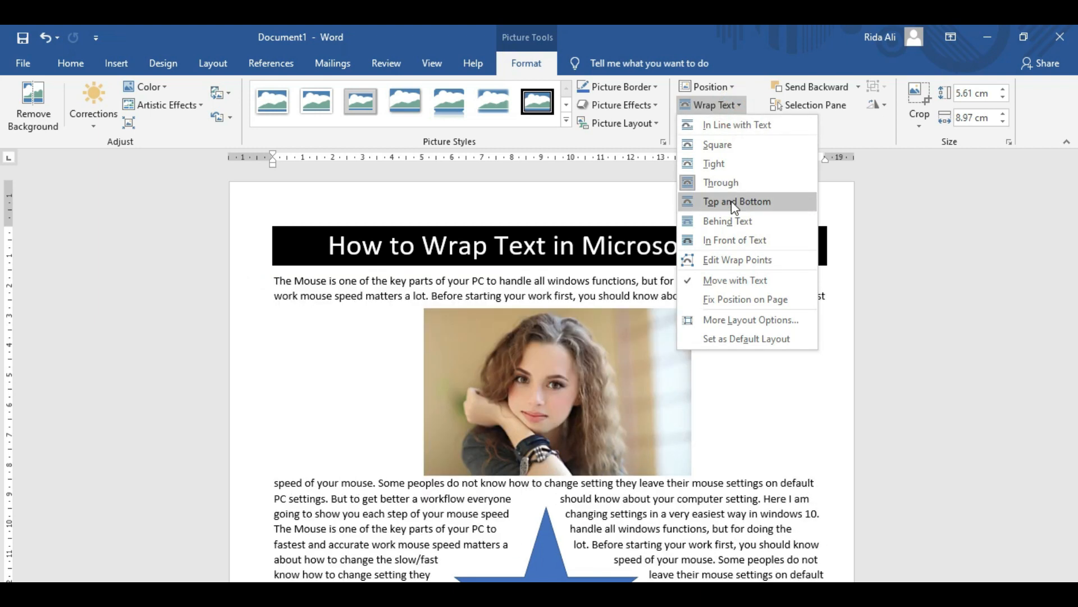
left_click(734, 204)
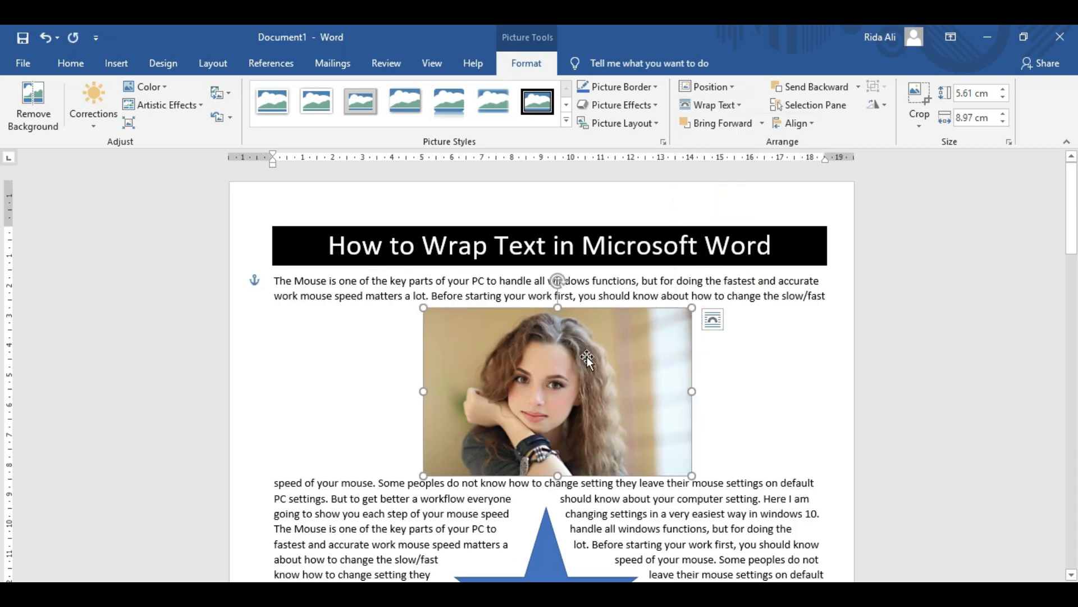
mouse_move(583, 375)
left_mouse_down()
mouse_move(584, 359)
mouse_move(582, 400)
mouse_move(574, 393)
left_mouse_up()
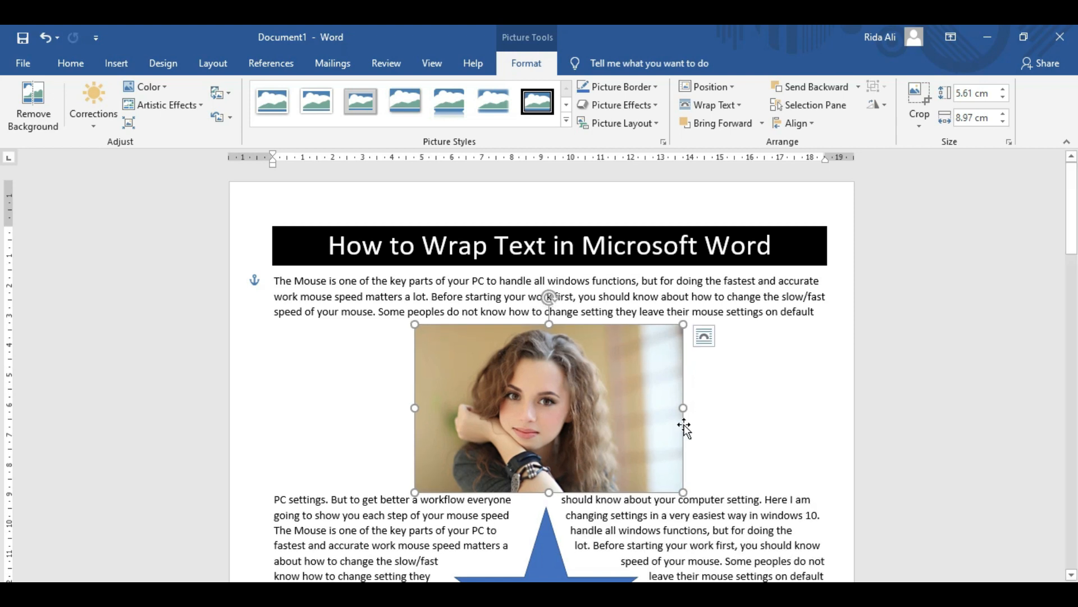
Step: Move the star to the paragraph's left edge, and from there to its right side below the picture
scroll(687, 429, "down", 5)
mouse_move(549, 415)
left_mouse_down()
mouse_move(443, 461)
mouse_move(386, 453)
left_mouse_up()
scroll(586, 454, "up", 5)
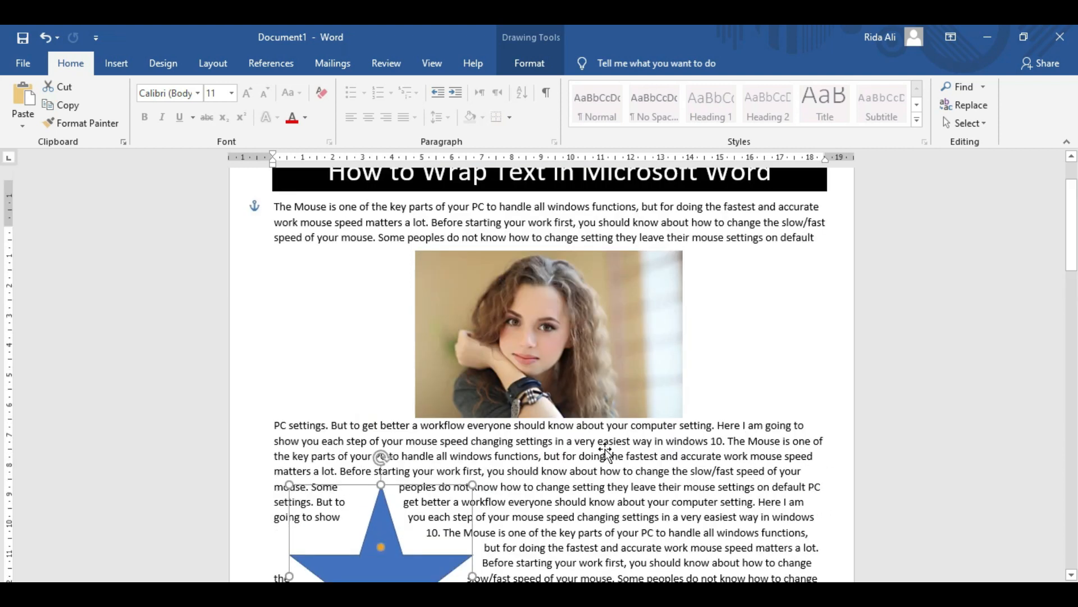
scroll(564, 469, "down", 5)
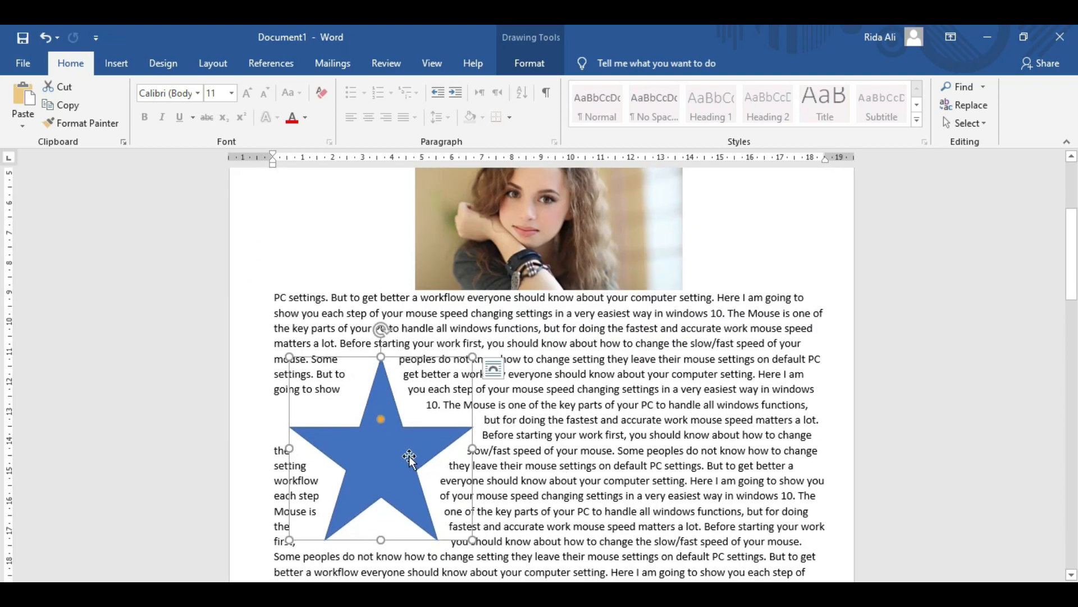
left_click_drag(403, 455, 726, 434)
scroll(646, 443, "up", 3)
scroll(645, 443, "down", 3)
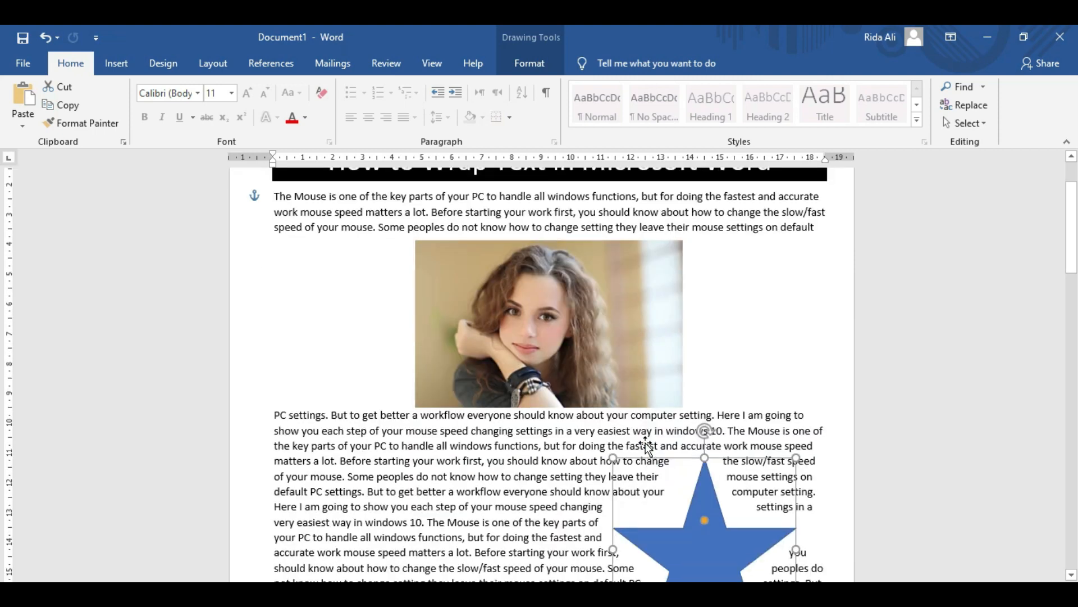
scroll(614, 283, "up", 3)
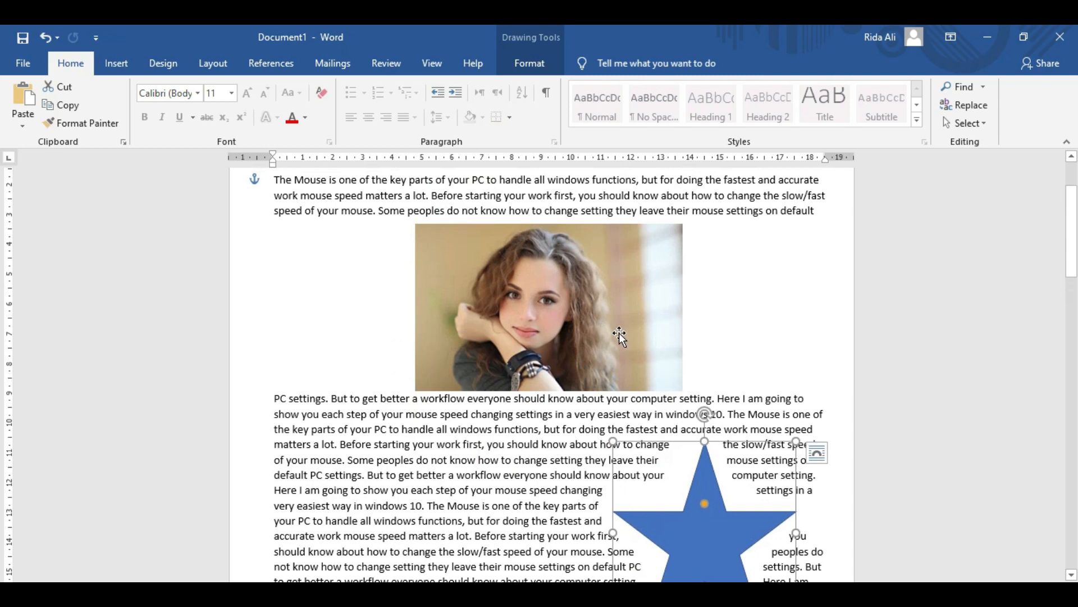
scroll(634, 427, "up", 3)
Step: Set the picture's text wrapping to Behind Text
left_click(634, 427)
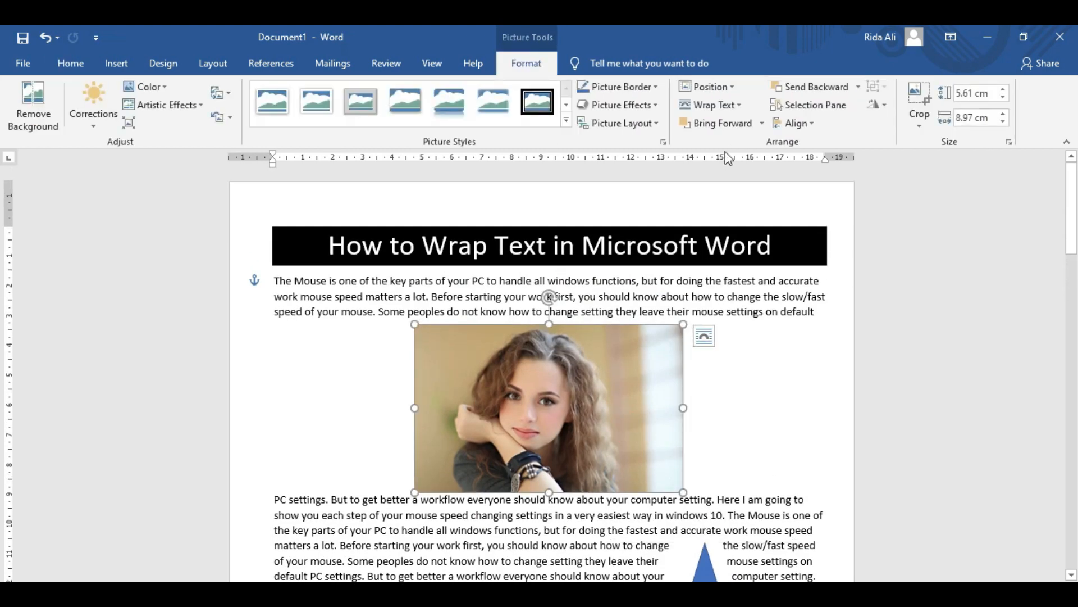
left_click(741, 106)
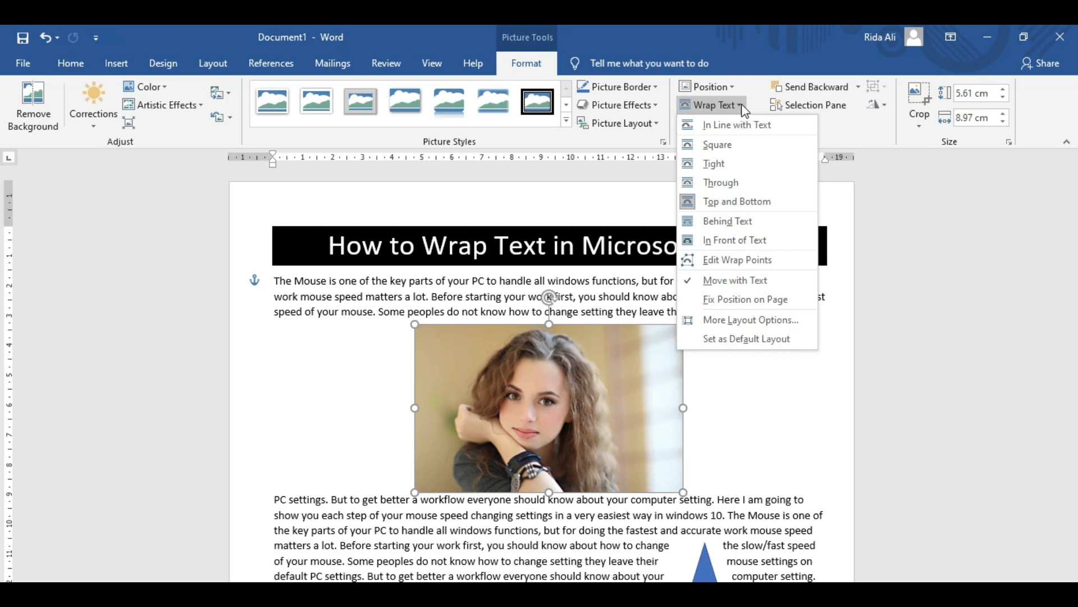
left_click(709, 221)
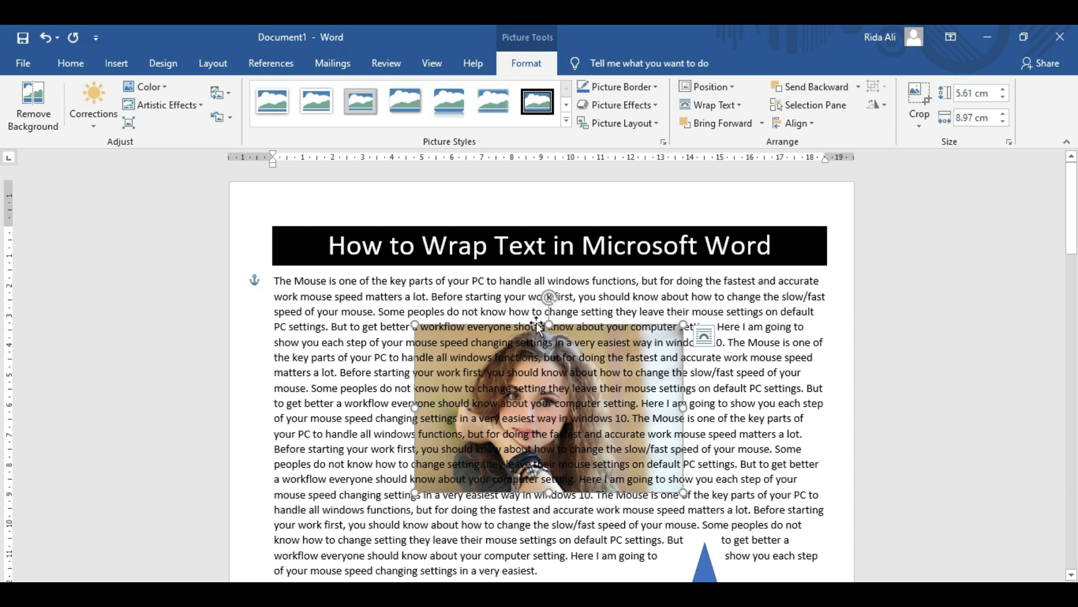
Step: Move the picture to the page's left edge just below the title and enlarge it to about 8.51 by 13.63 cm
left_click_drag(538, 326, 368, 272)
left_click_drag(502, 437, 642, 478)
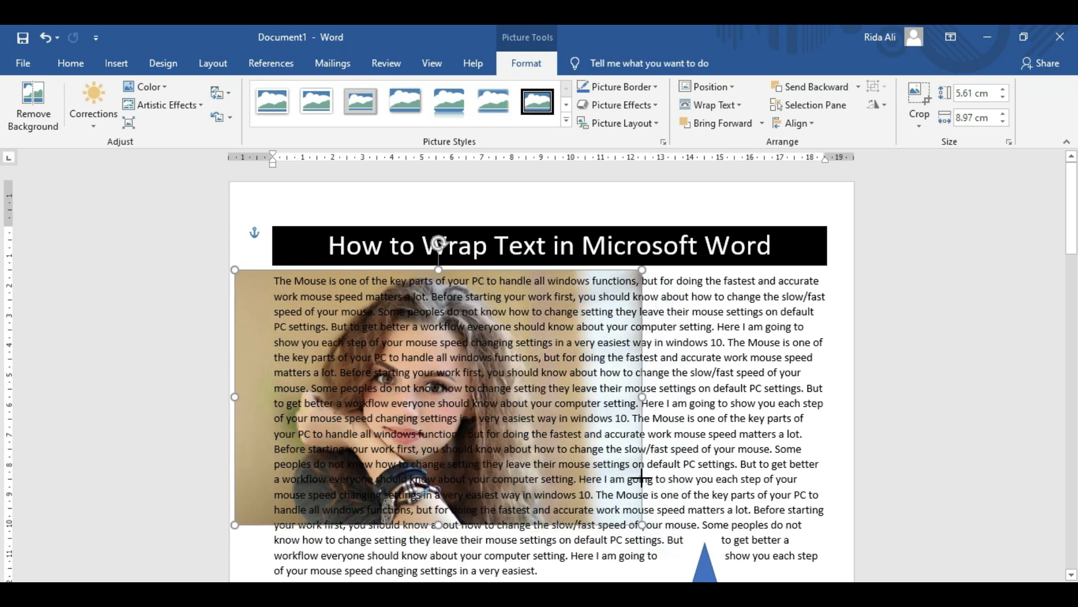
left_click(254, 286)
left_click_drag(297, 287, 255, 287)
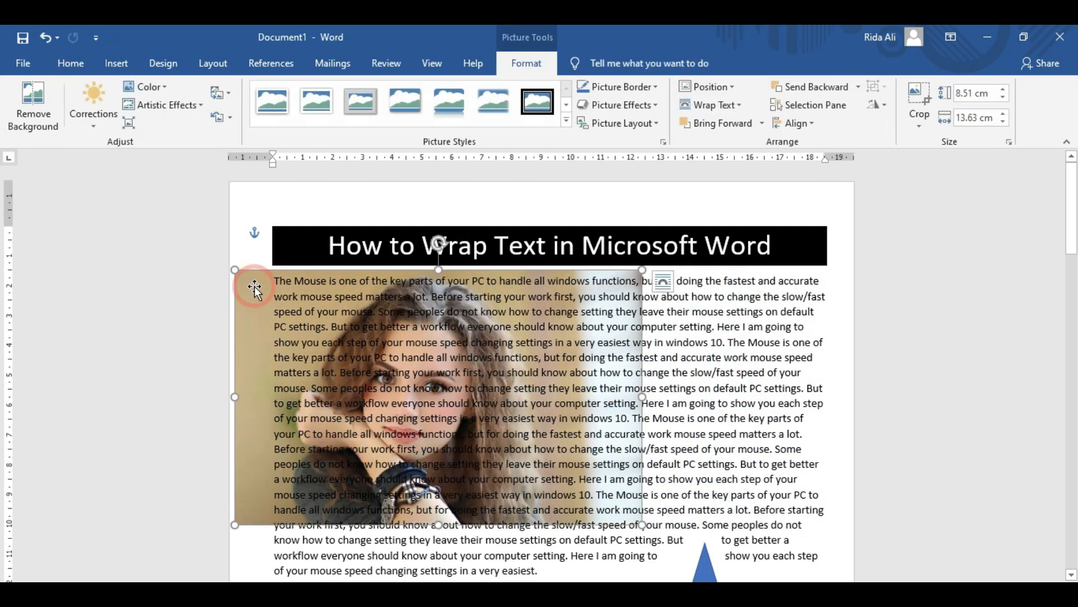
Step: Change the enlarged picture's text wrapping to In Front of Text
left_click(738, 105)
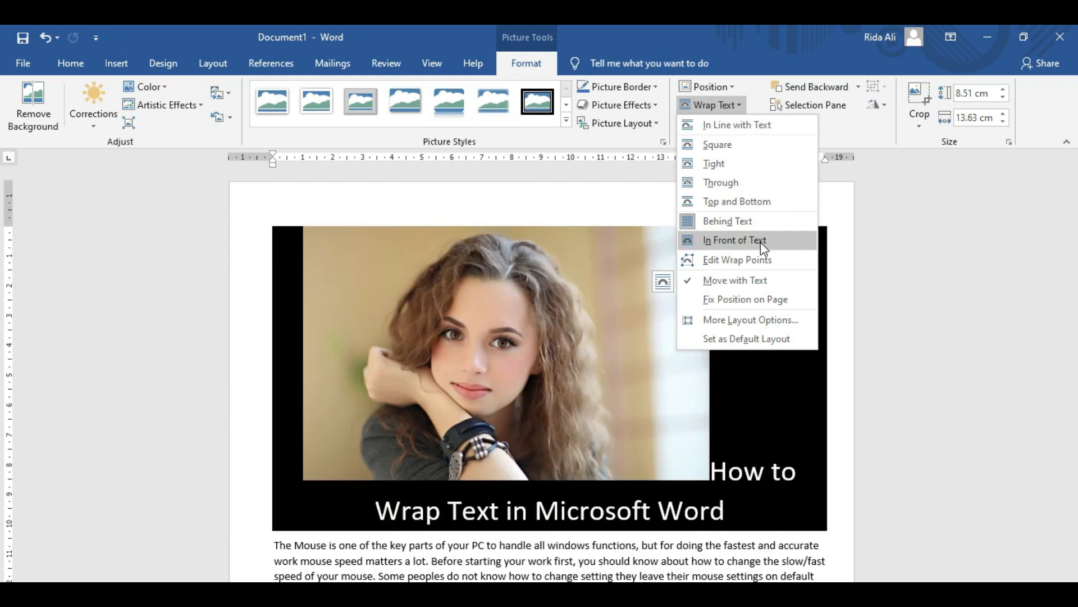
left_click(761, 242)
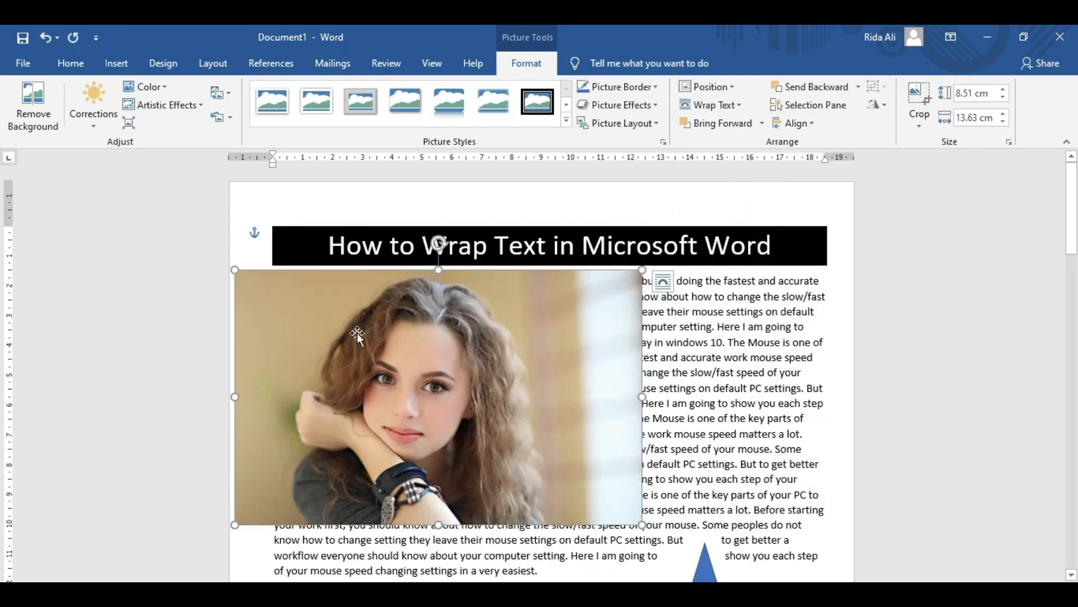
Step: Shrink the picture to about 4.86 by 7.78 cm and move it to the middle of the first paragraph
left_click_drag(642, 523, 468, 416)
left_click_drag(369, 330, 448, 347)
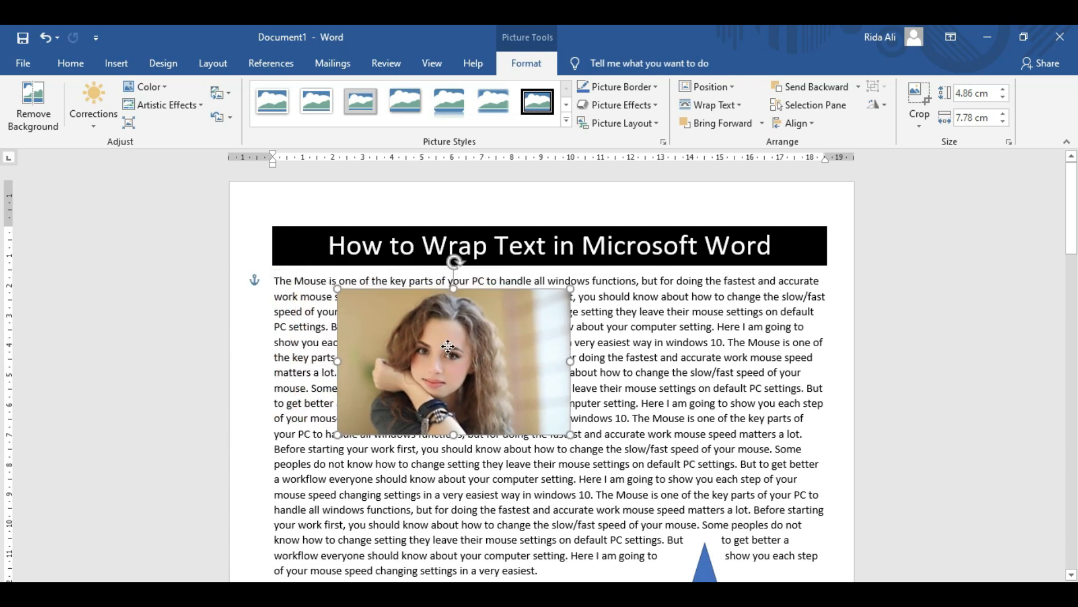
left_click_drag(485, 332, 570, 354)
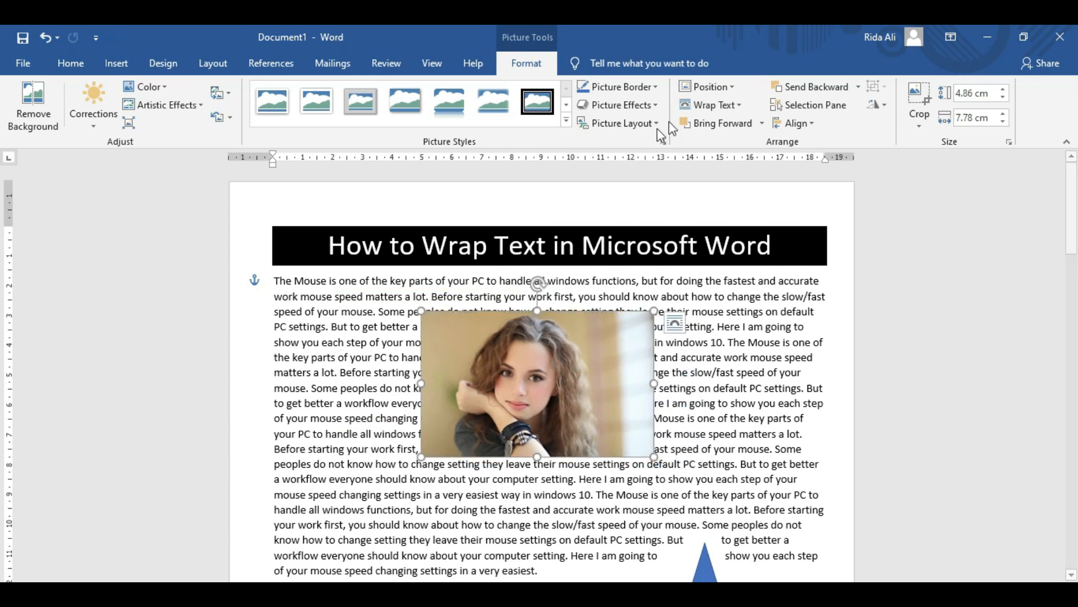
Step: Edit the picture's wrap points, pulling the lower-right point well outside the picture's corner
left_click(741, 105)
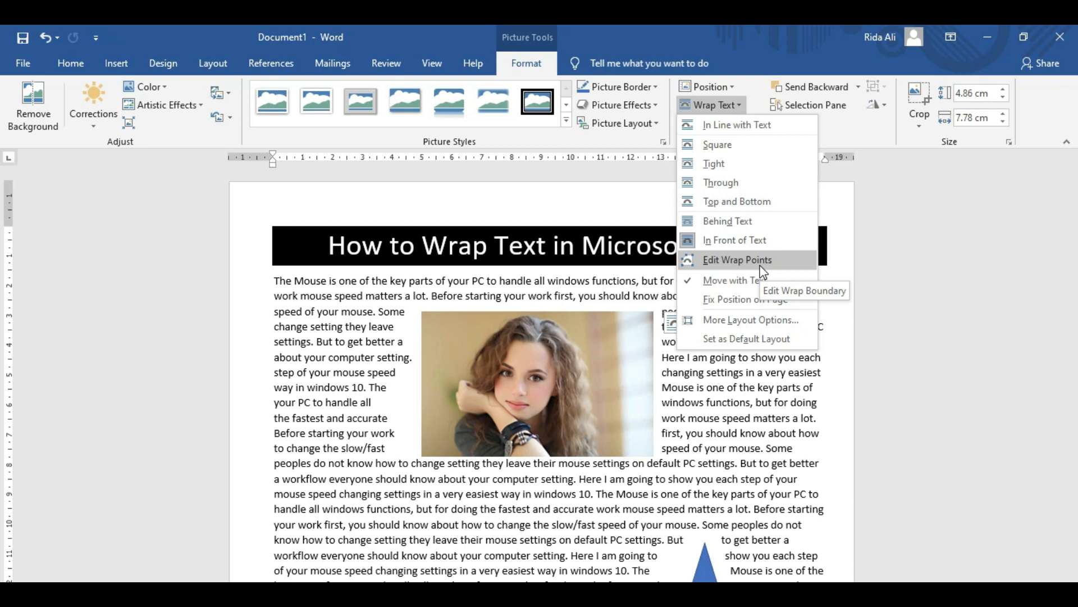
left_click(762, 268)
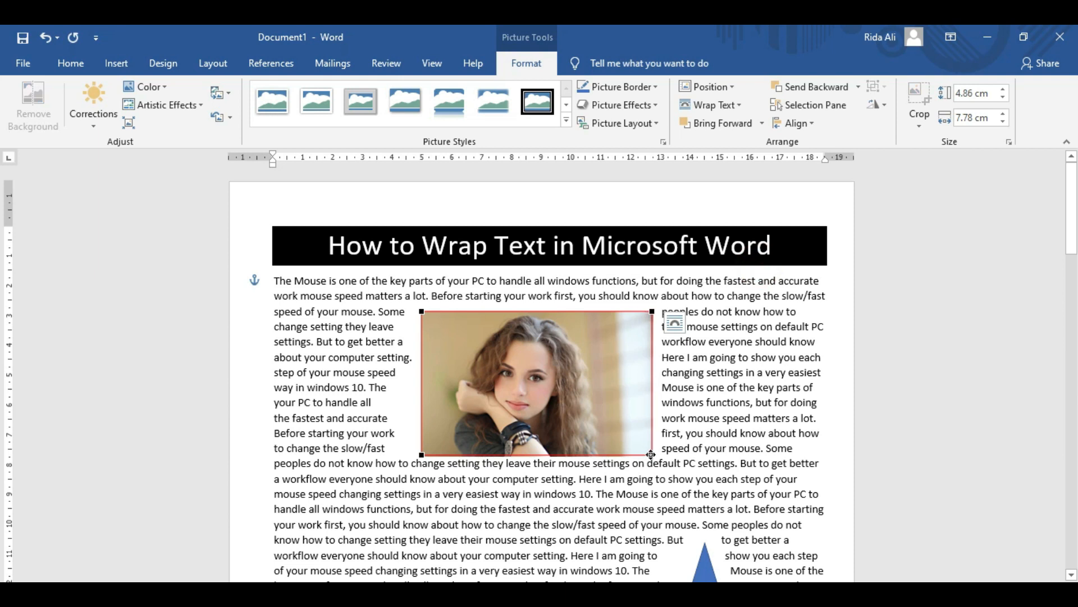
left_click_drag(651, 454, 713, 504)
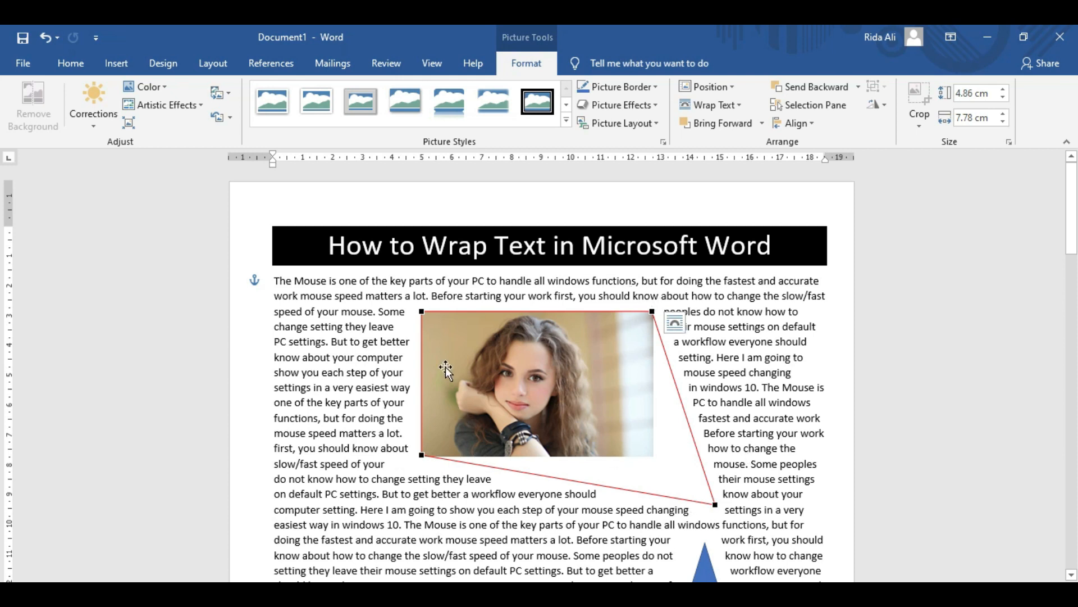
left_click(766, 412)
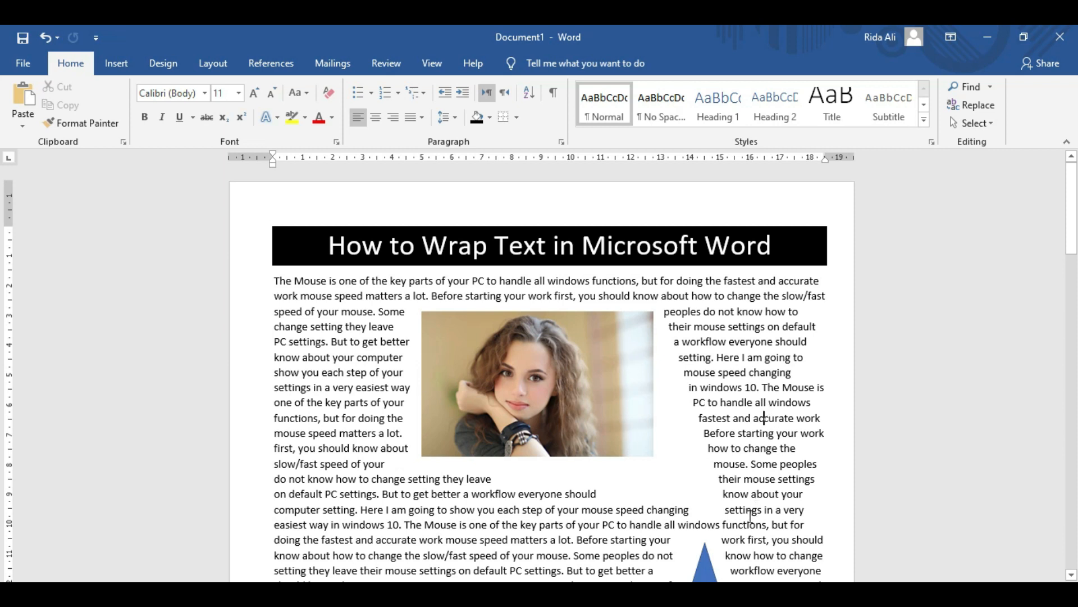
Step: Pull the picture's upper-left wrap point outward past its corner, and shift the picture slightly down within the paragraph
left_click(552, 379)
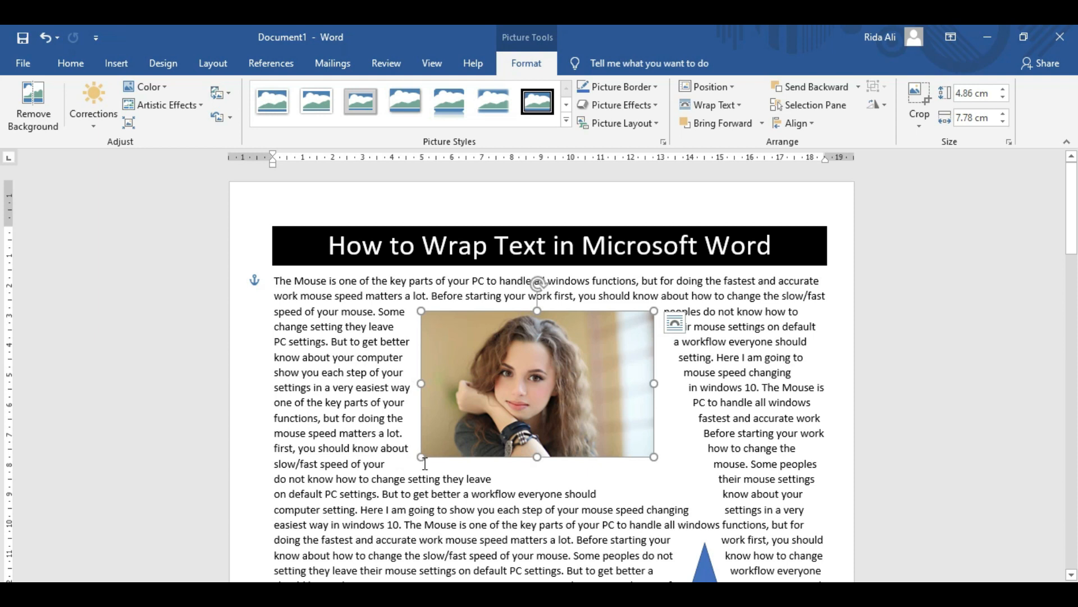
right_click(600, 369)
left_click(570, 377)
left_click(737, 106)
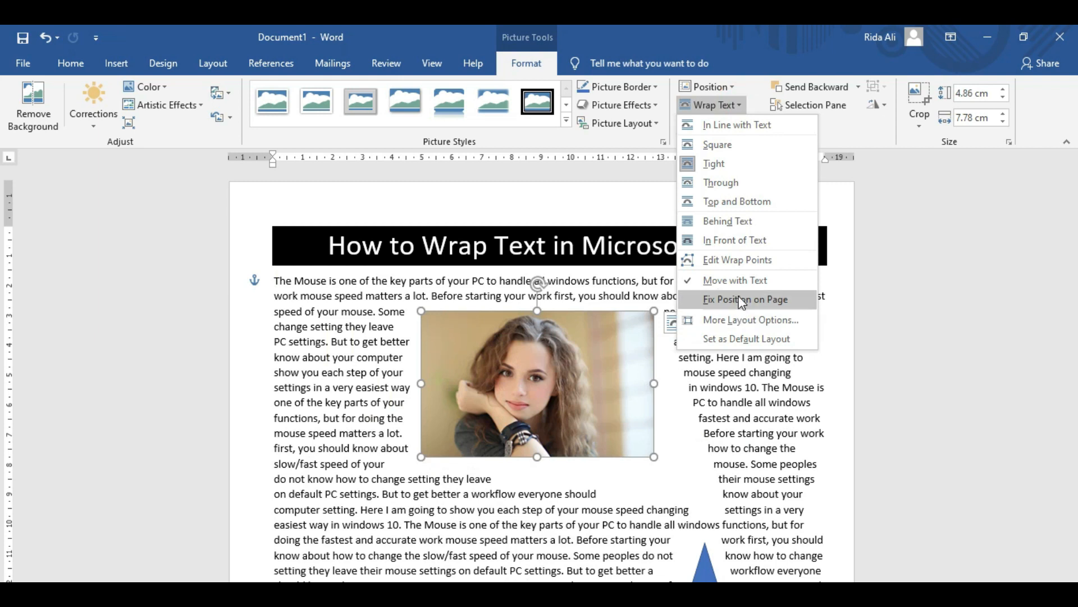
left_click(737, 260)
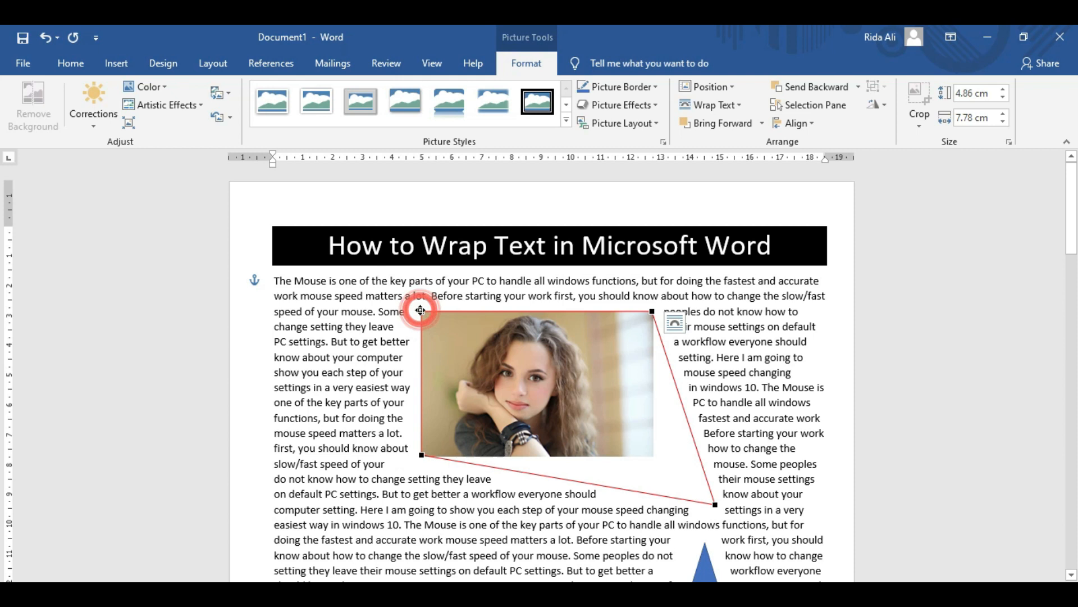
left_click_drag(421, 311, 379, 293)
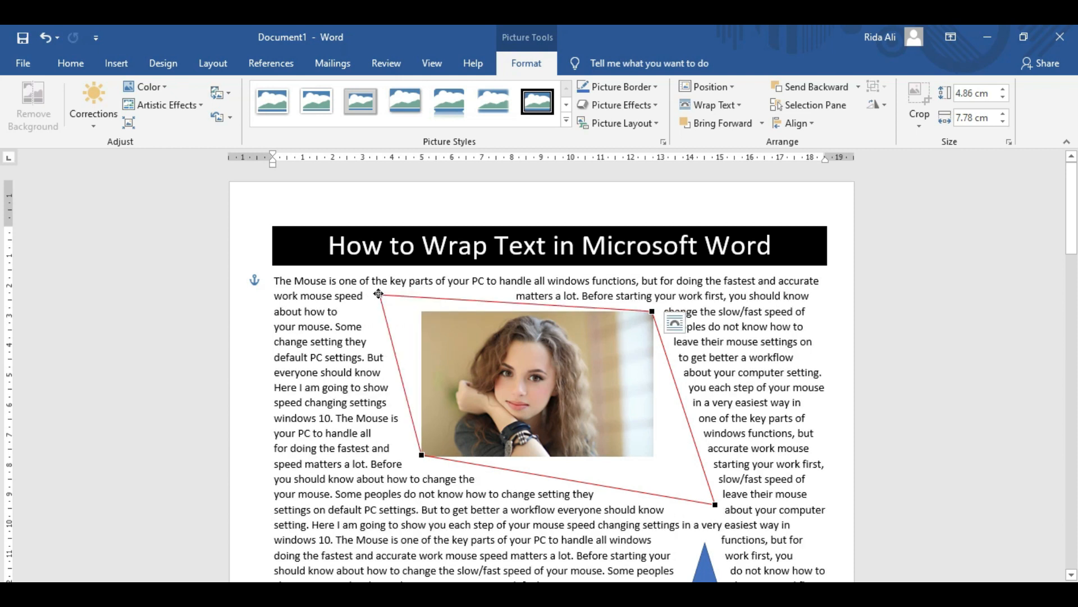
left_click_drag(503, 373, 533, 403)
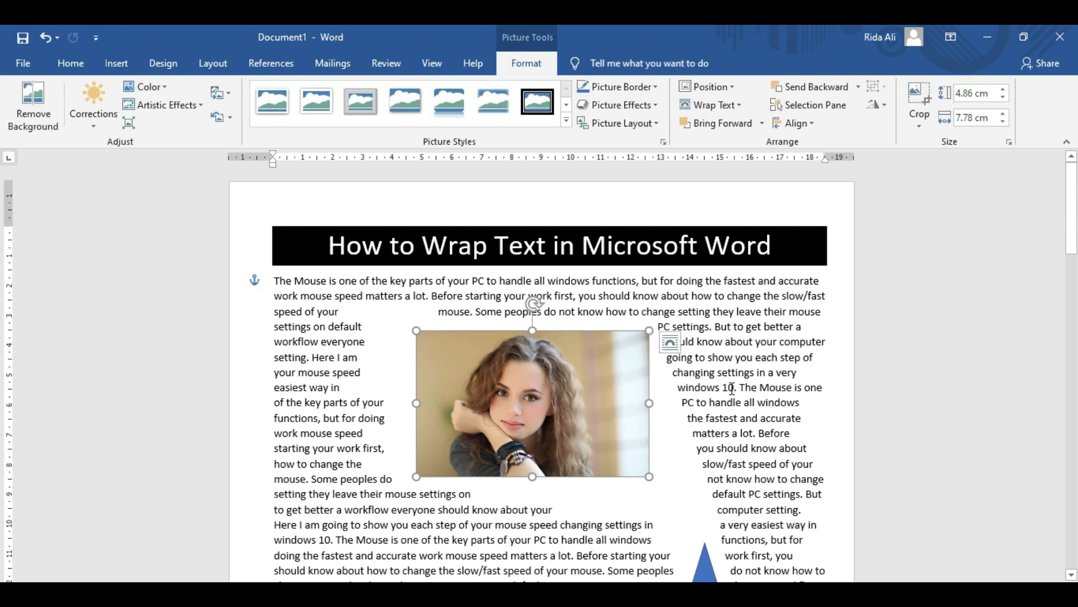
Step: Move the star to the horizontal middle of the page so it spans the first and second paragraphs
scroll(732, 388, "down", 7)
left_click(699, 316)
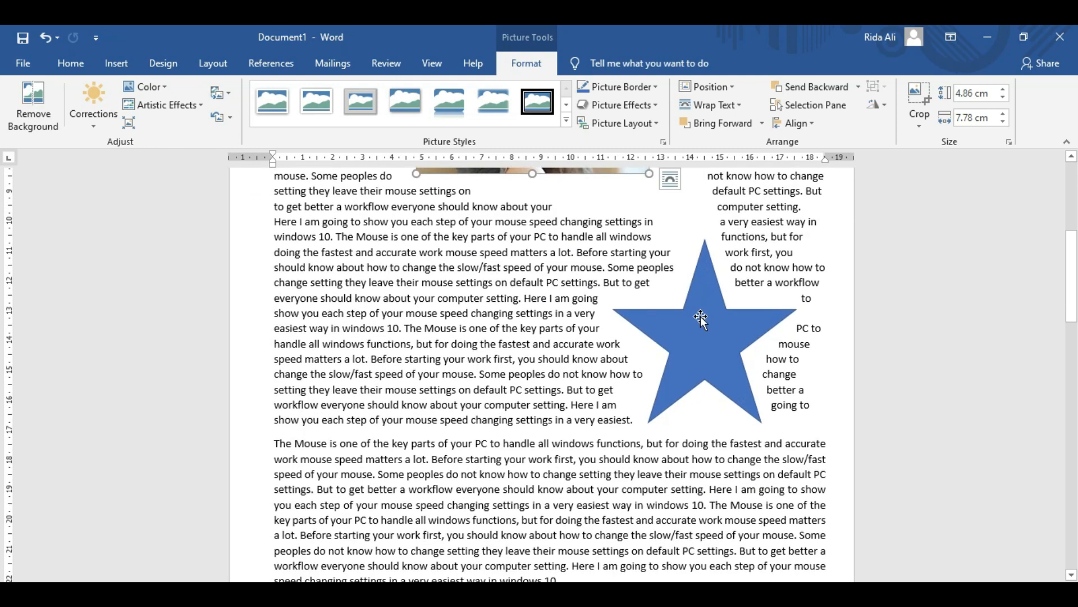
left_click_drag(684, 343, 544, 394)
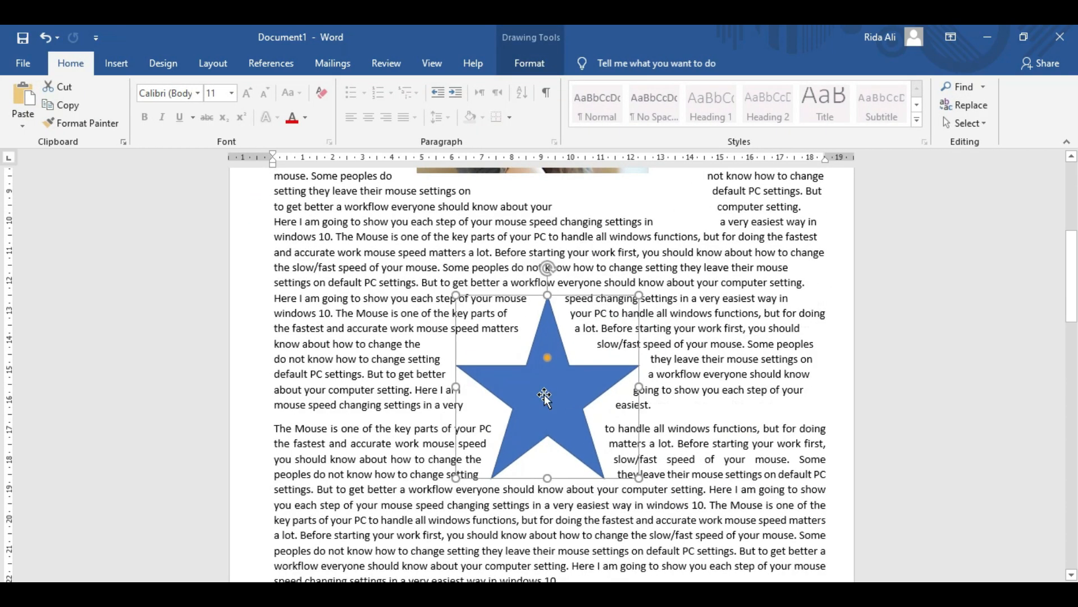
double_click(576, 367)
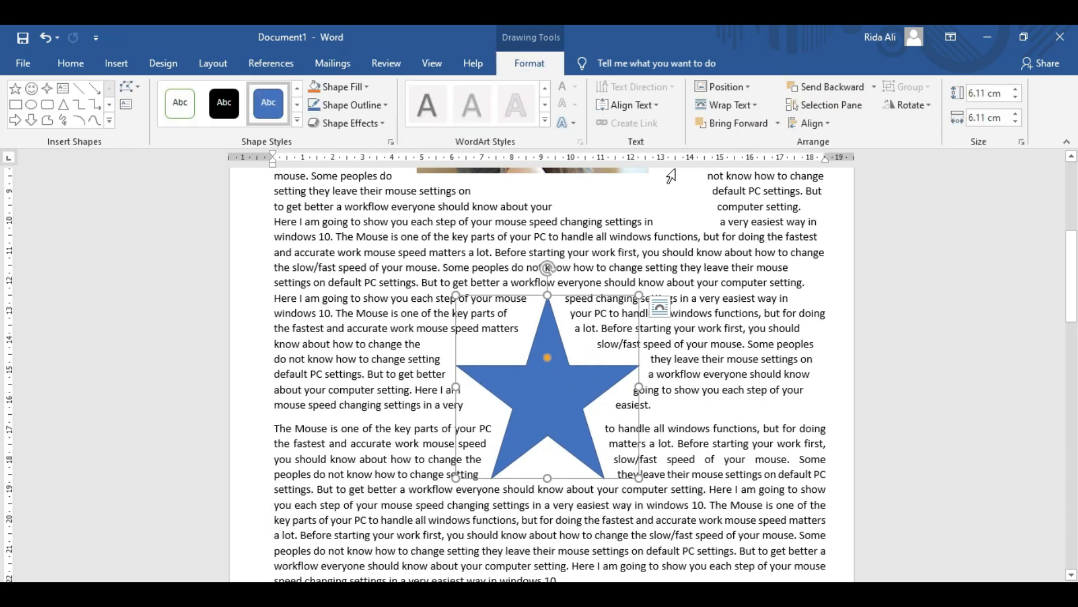
Step: Edit the star's wrap points, pulling two upper points and both lower corner points outward into the surrounding text
left_click(761, 106)
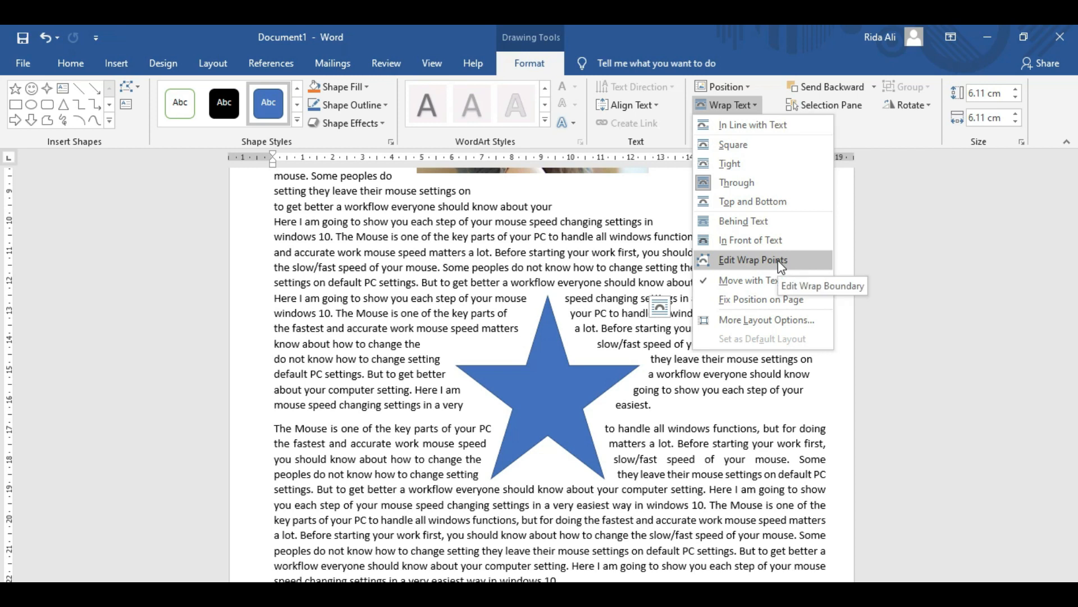
left_click(778, 262)
left_click_drag(554, 292, 631, 270)
left_click_drag(531, 320, 422, 281)
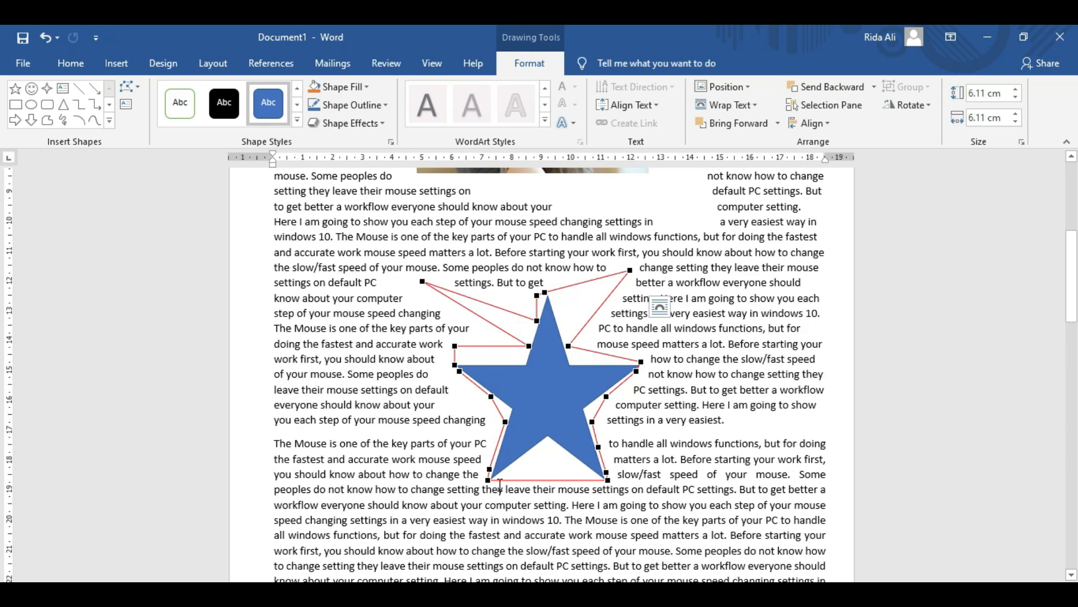
left_click_drag(488, 481, 384, 527)
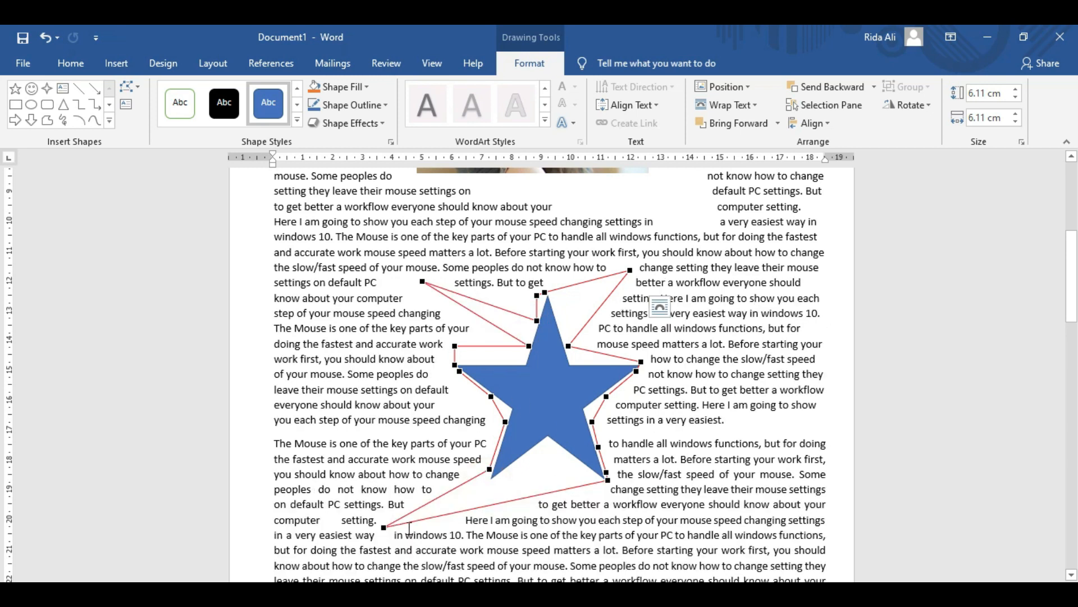
left_click_drag(605, 479, 675, 500)
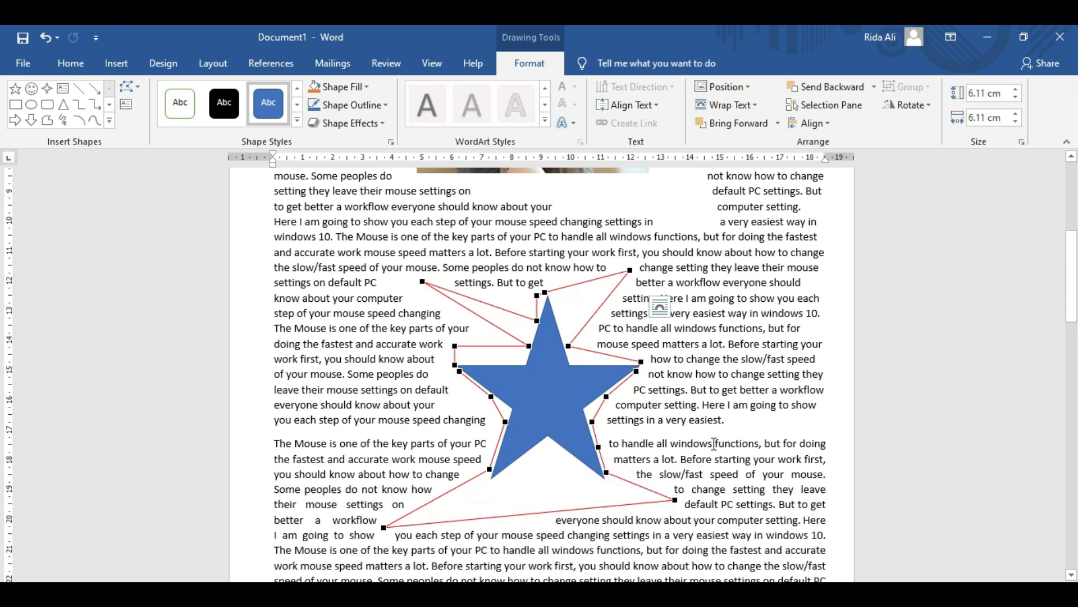
left_click(713, 437)
Step: Set the star's wrap option to Fix Position on Page
left_click(557, 380)
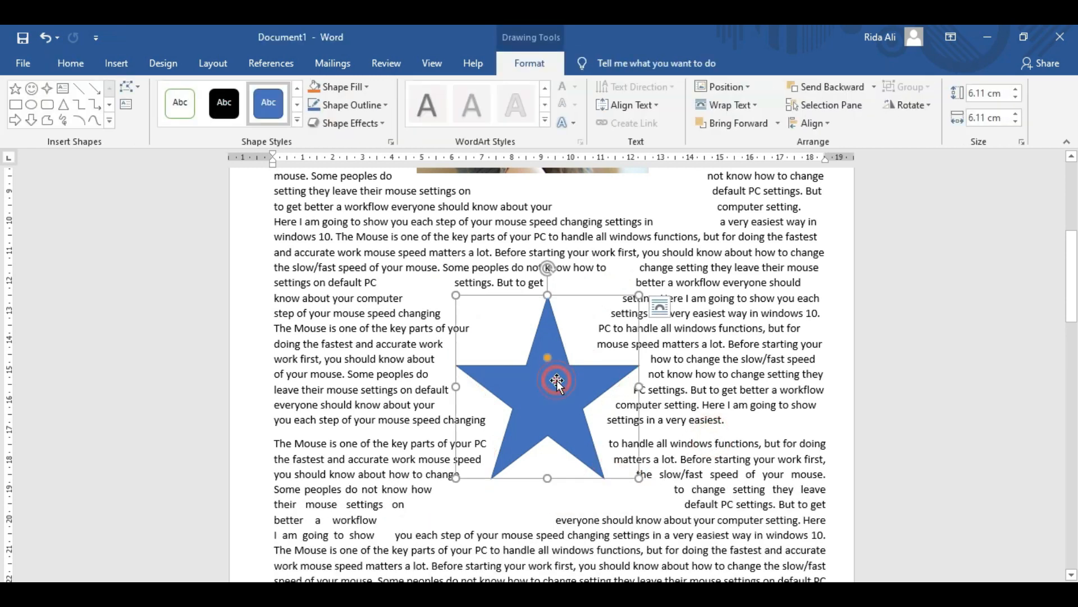
left_click(754, 106)
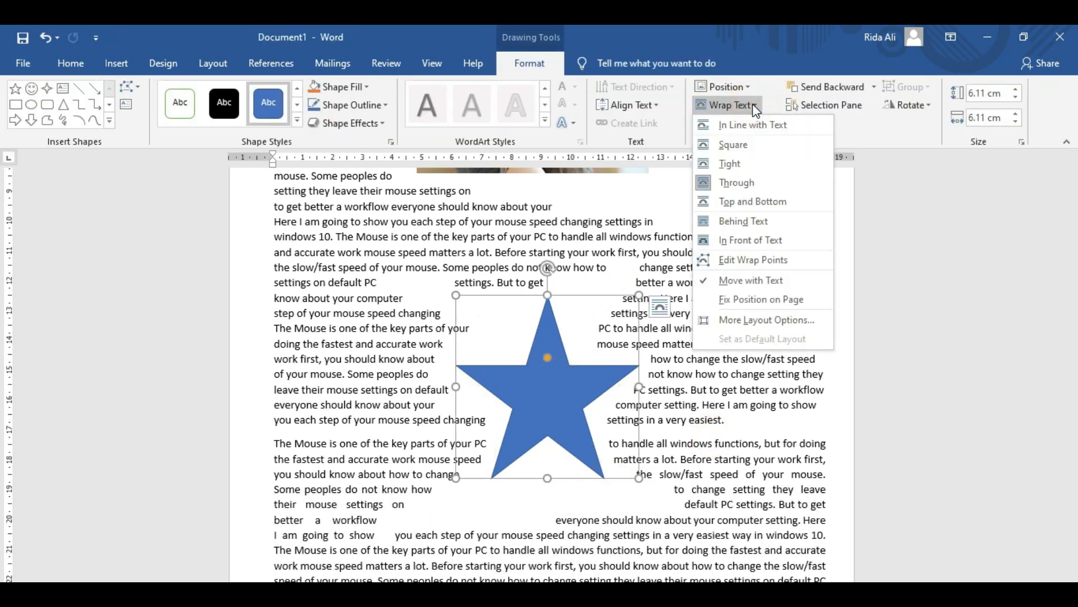
left_click(790, 300)
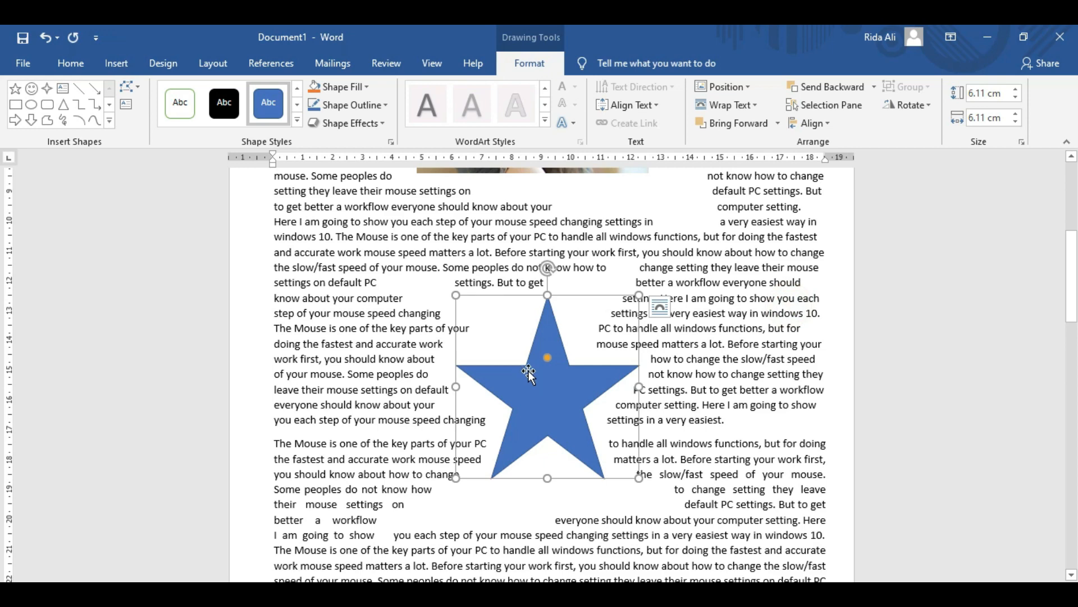
Step: Move the star toward the paragraph's left side, and from there back to the middle below the picture
left_click_drag(551, 345, 482, 360)
scroll(666, 408, "up", 3)
scroll(666, 408, "up", 1)
scroll(666, 409, "down", 2)
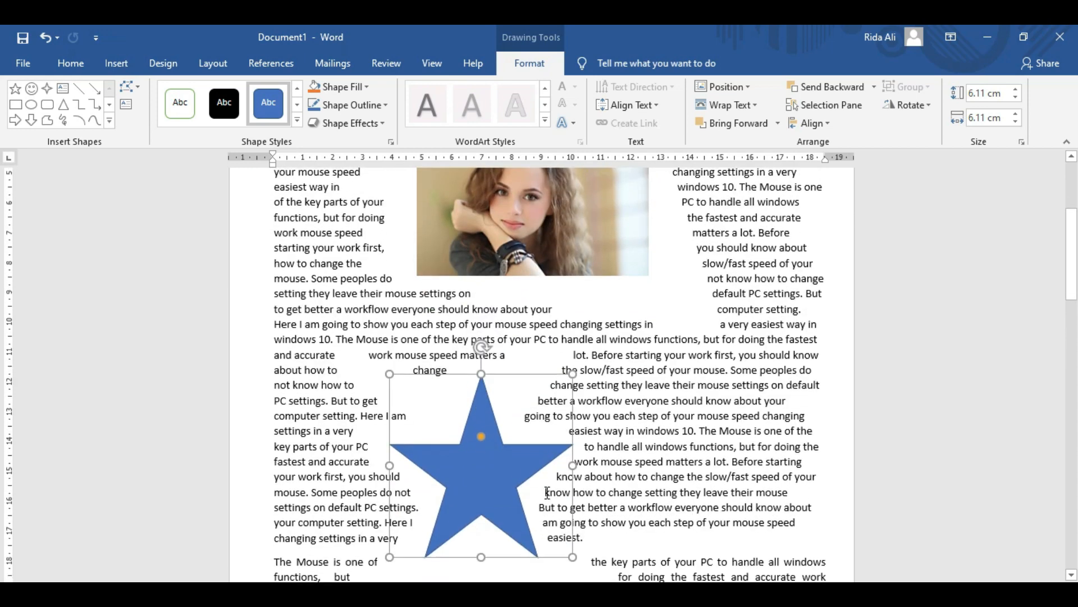
left_click_drag(497, 484, 567, 476)
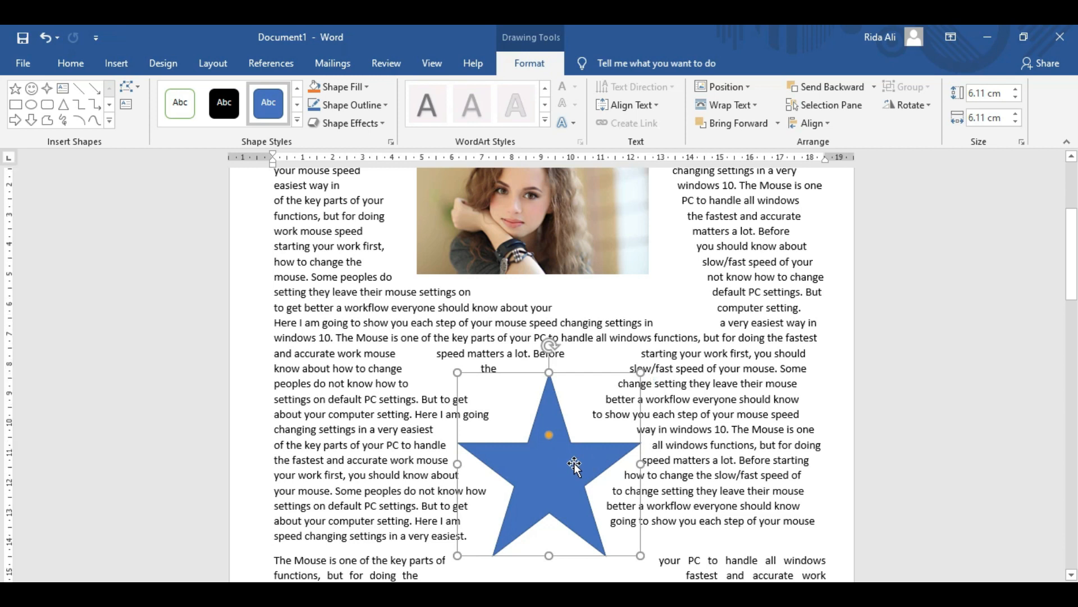
Step: Examine the picture's text wrapping and position settings in the additional layout options, leaving without changes
scroll(574, 469, "up", 5)
left_click(598, 387)
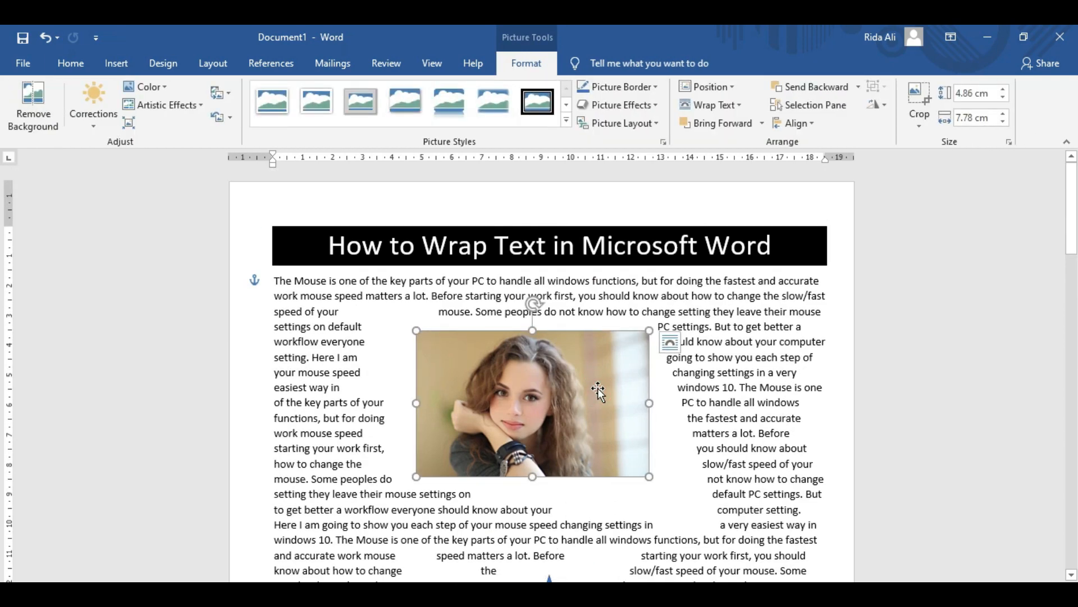
left_click(737, 106)
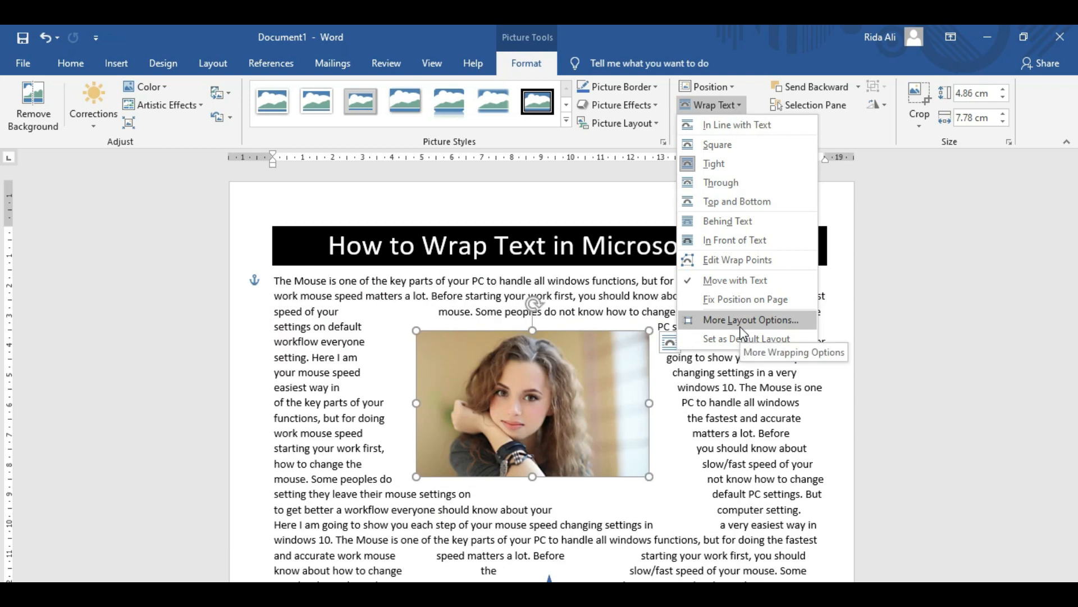
left_click(741, 328)
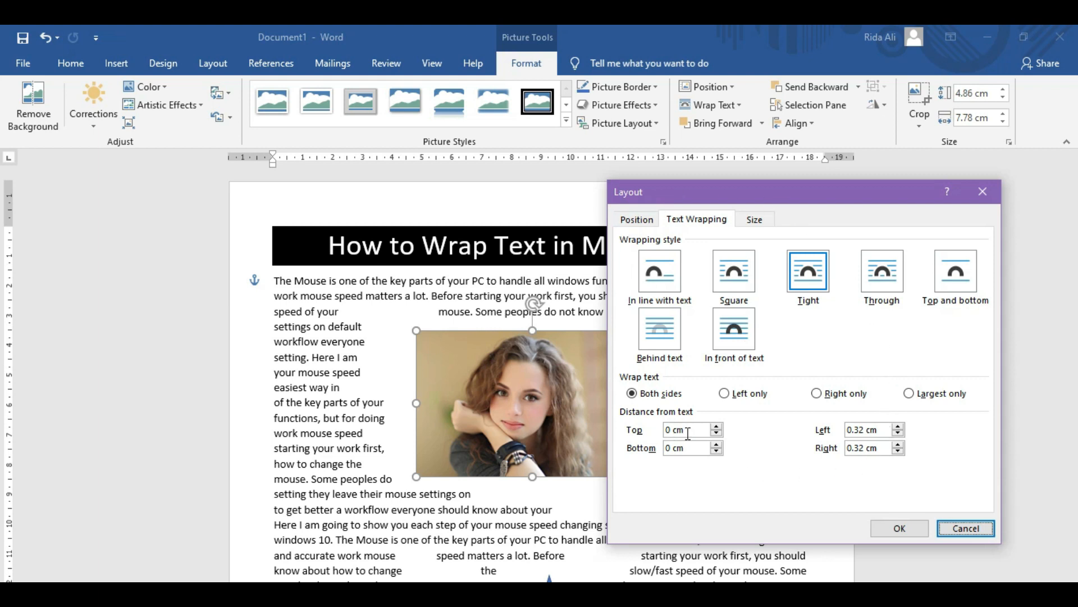
left_click(638, 220)
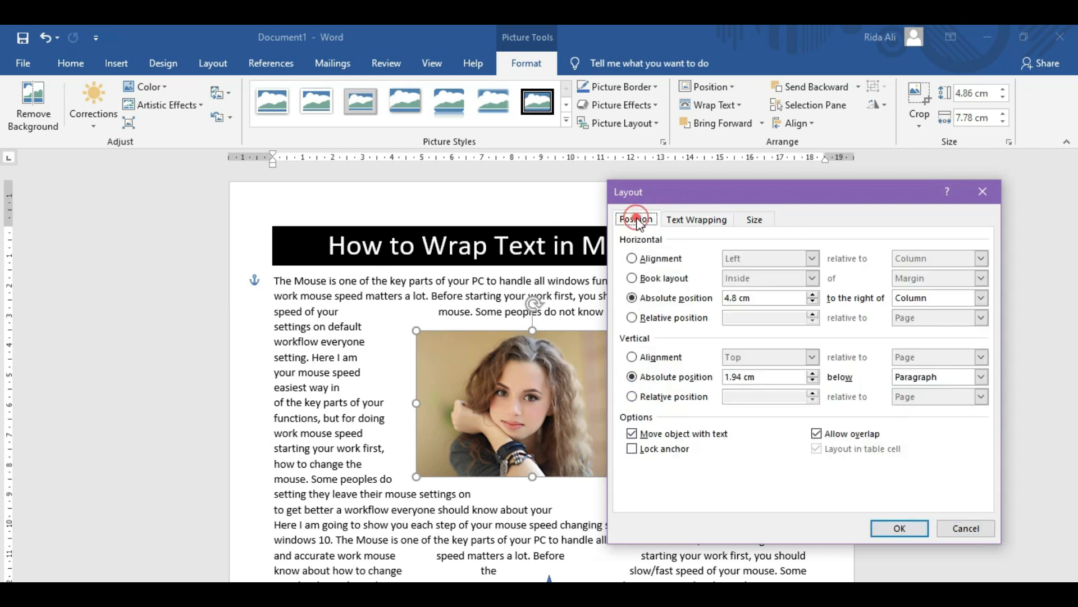
left_click(966, 528)
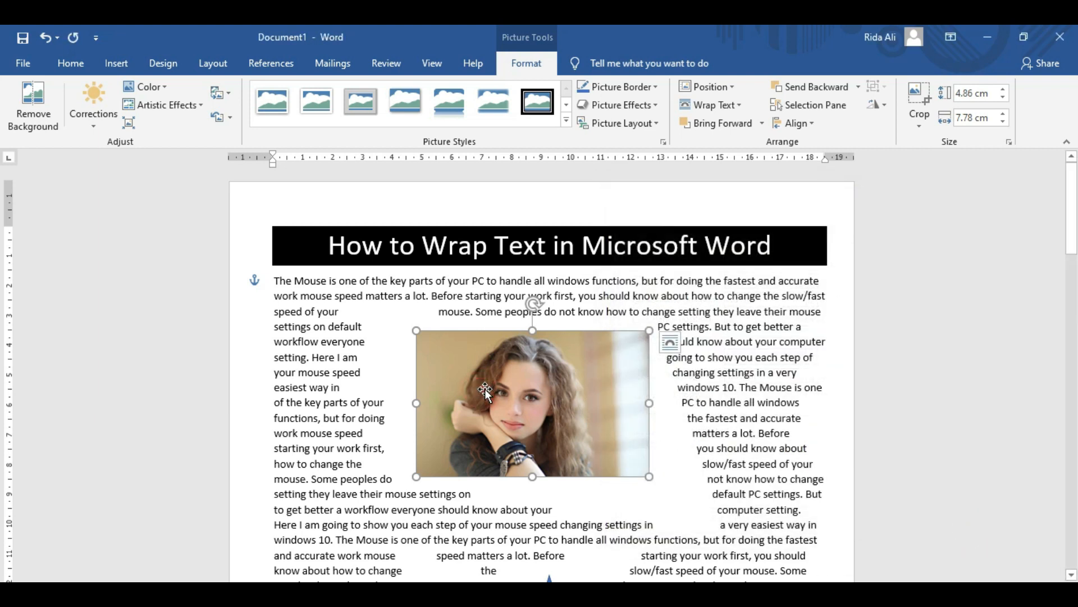
Step: Delete the picture and the star shape from the document
key("ctrl+z")
scroll(524, 389, "down", 5)
left_click(549, 358)
key("Delete")
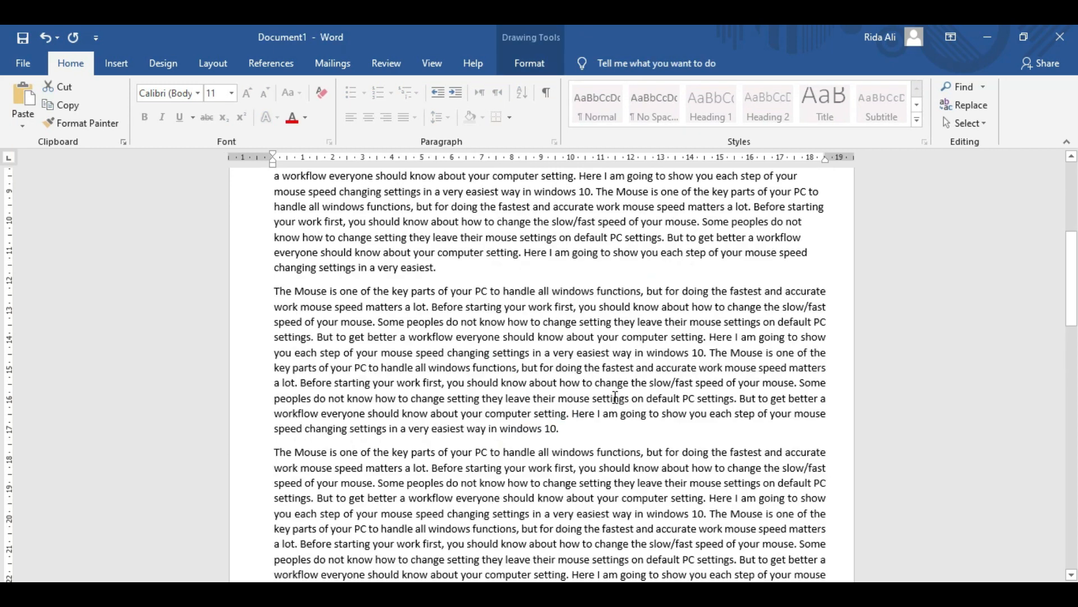
scroll(617, 397, "up", 4)
scroll(617, 397, "up", 1)
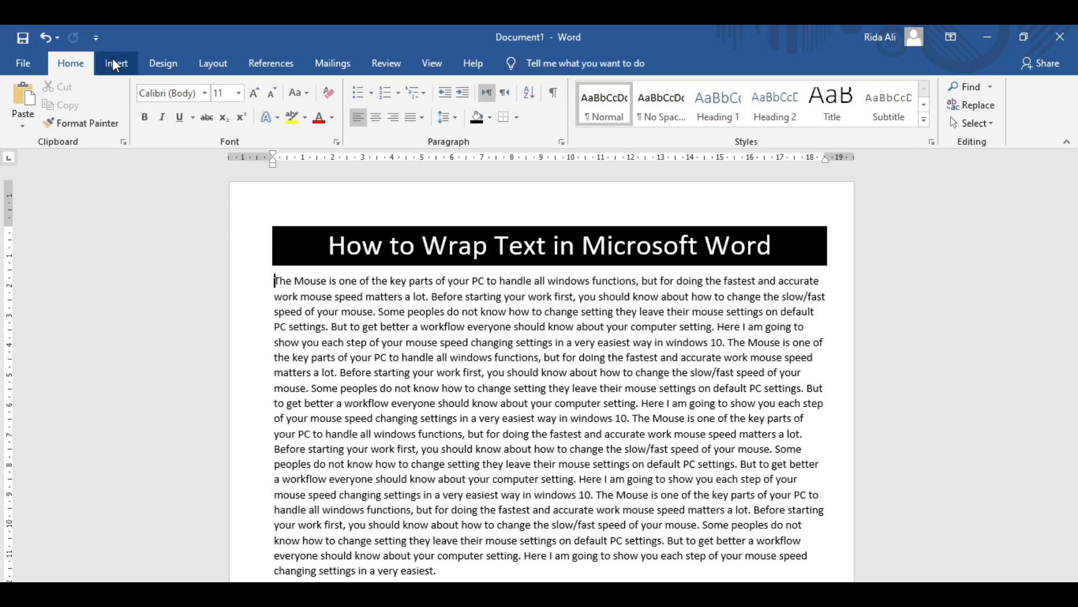
Step: Insert a Simple Text Box at the start of the first paragraph and replace its placeholder text with a first name
left_click(120, 70)
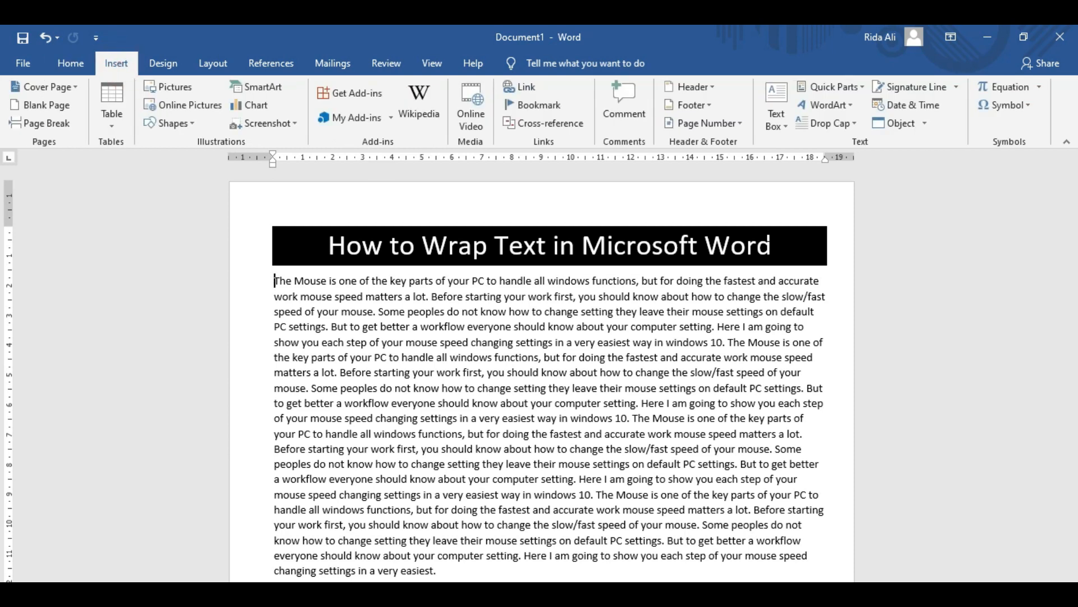
left_click(767, 112)
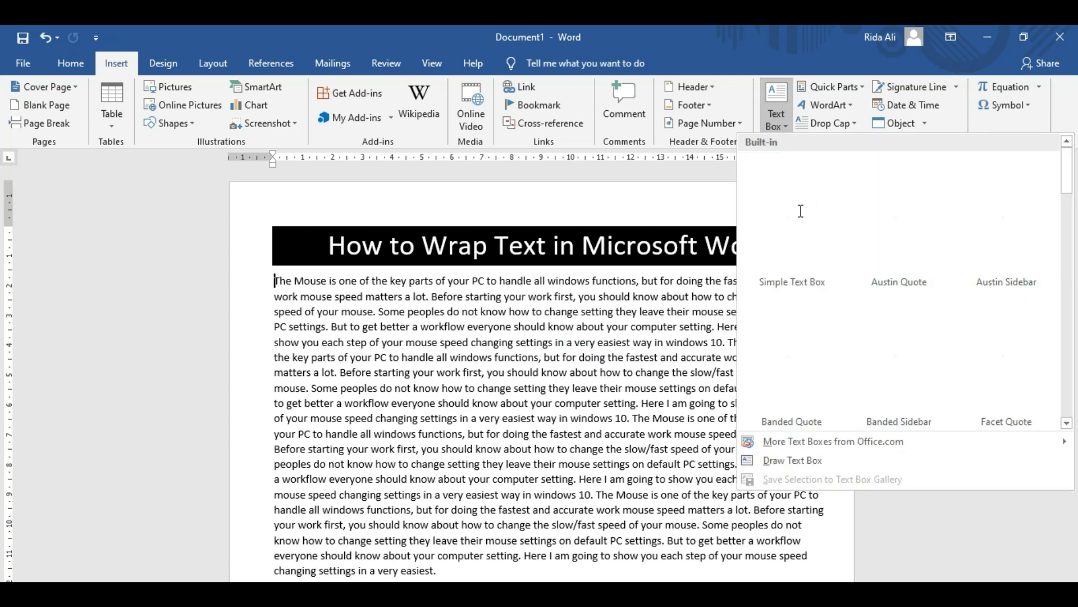
left_click(813, 222)
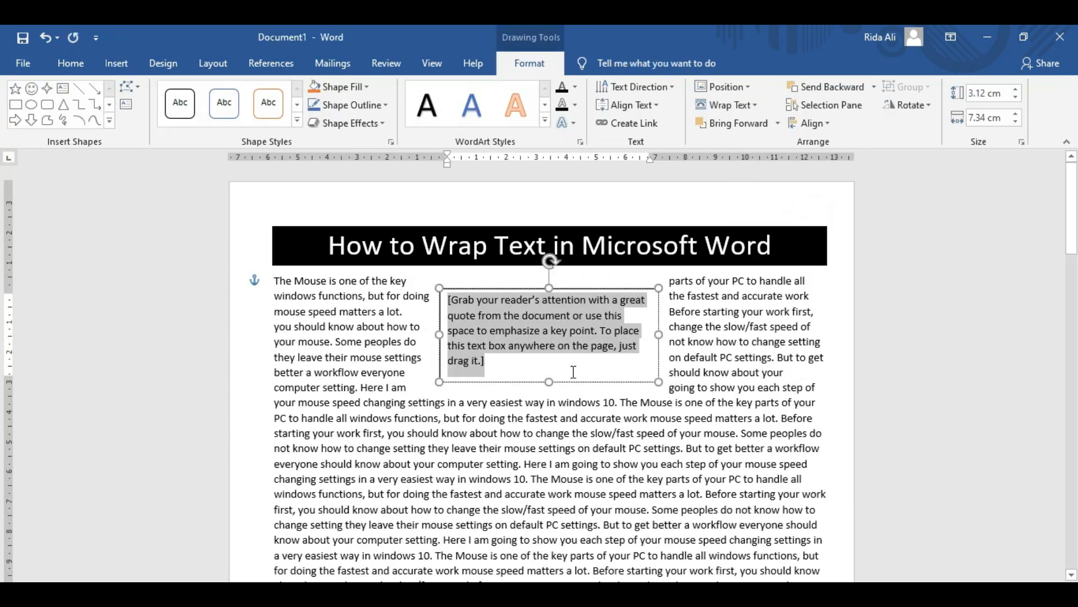
key("Delete")
type("Arsalan")
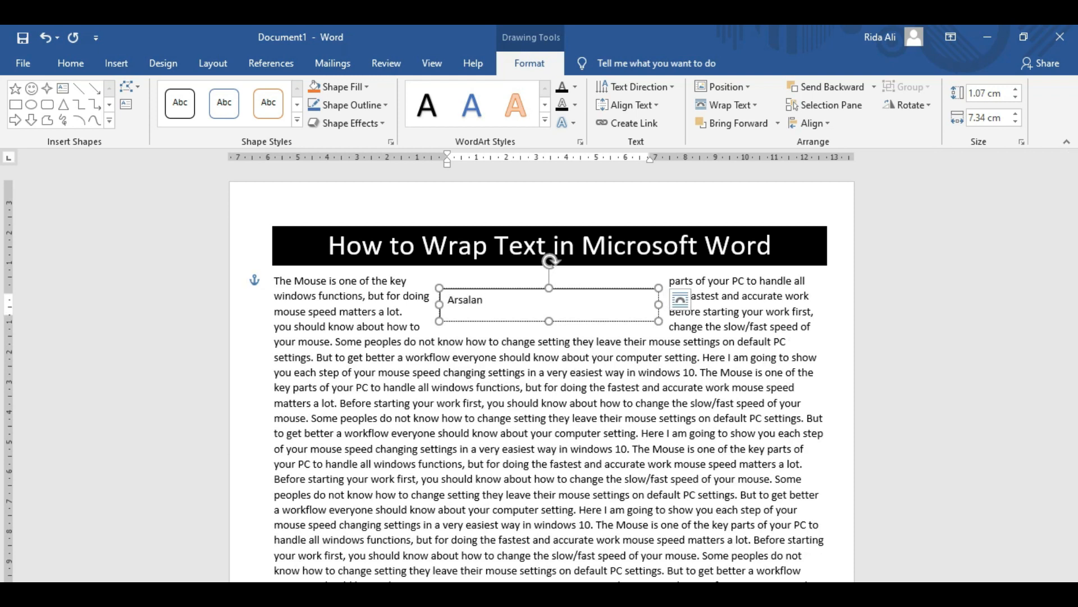
Step: Apply the black shadowed WordArt style to the name inside the text box
left_click(549, 431)
left_click_drag(497, 301, 437, 307)
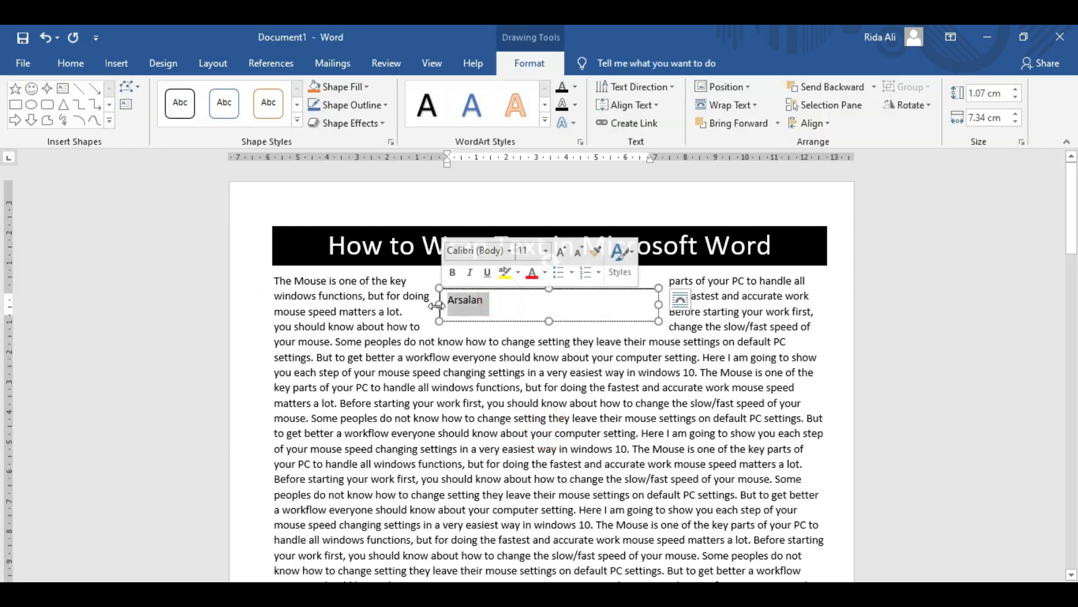
left_click(428, 102)
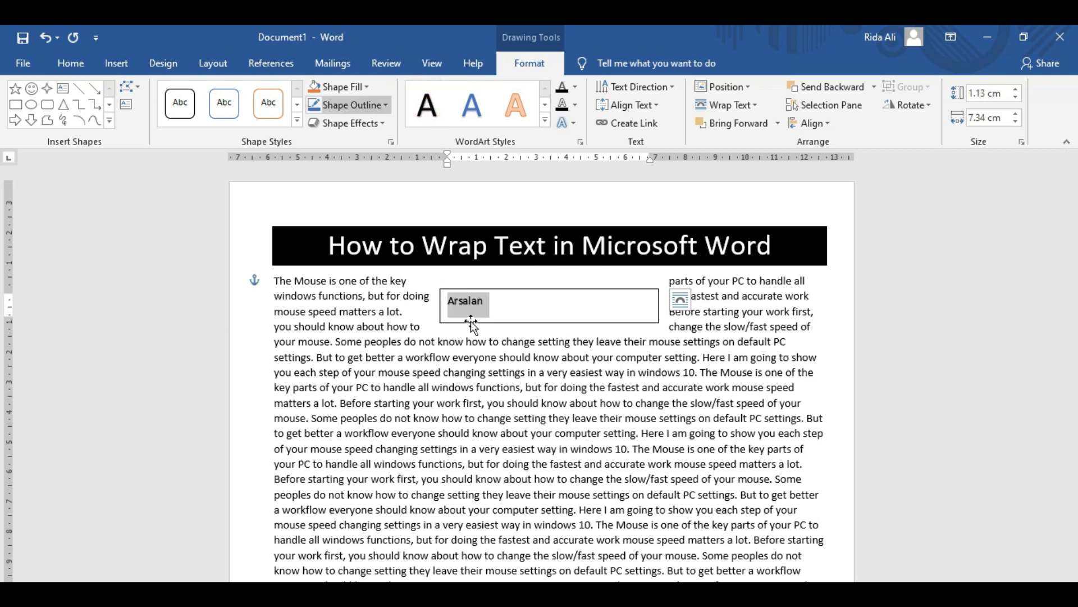
left_click(500, 378)
left_click(500, 289)
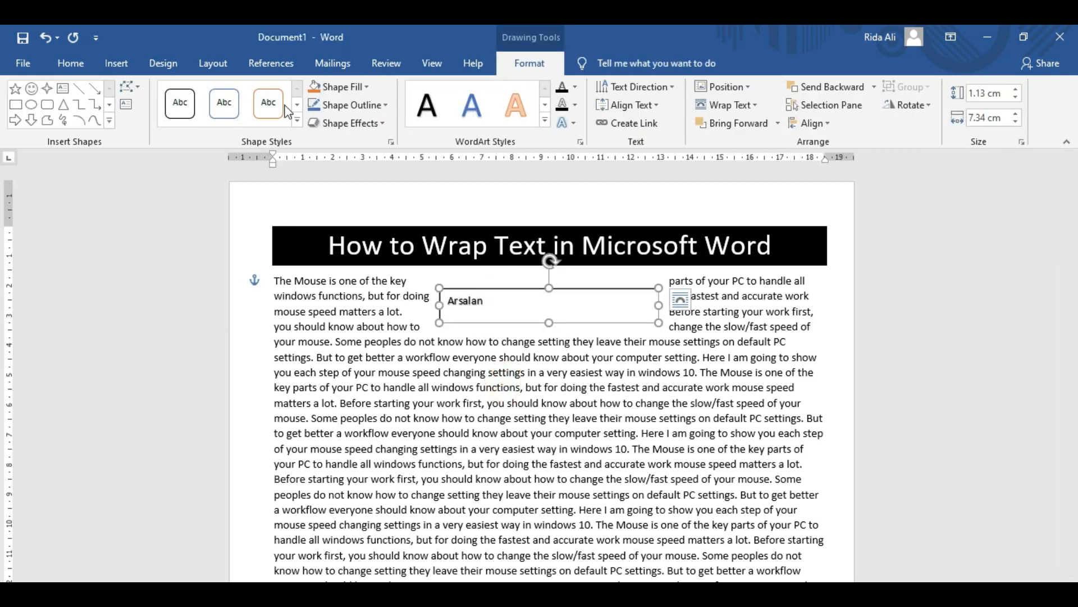
Step: Enlarge the text box's text to 36 pt
left_click(70, 63)
left_click(254, 94)
left_click(254, 93)
left_click(253, 93)
left_click(254, 93)
left_click(254, 93)
left_click(254, 93)
left_click(254, 93)
left_click(254, 93)
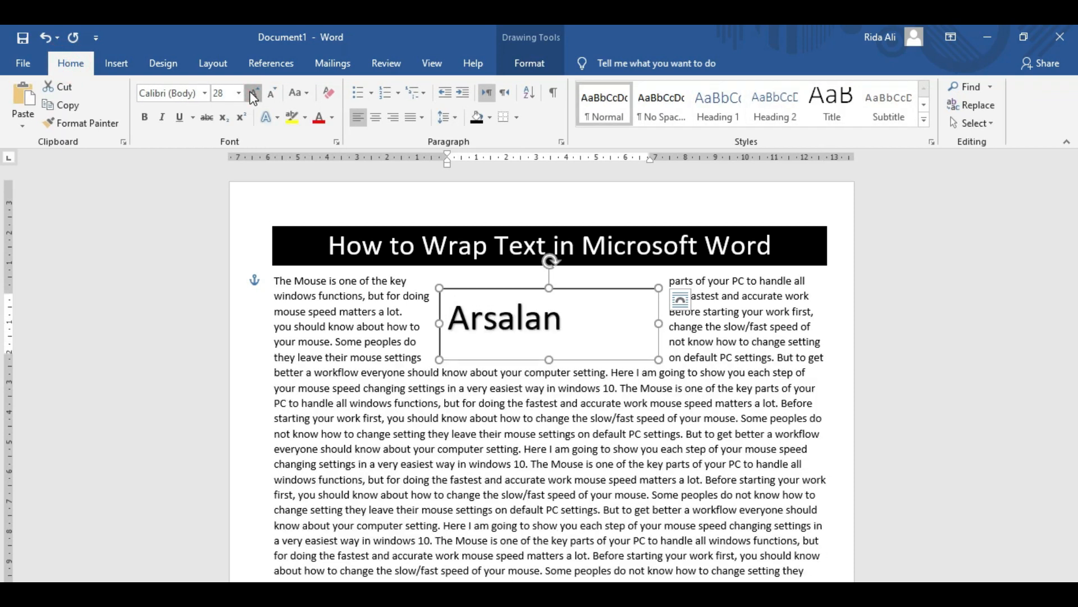
left_click(251, 93)
left_click(250, 92)
left_click(251, 93)
left_click(250, 92)
left_click(278, 94)
left_click(277, 94)
left_click(277, 93)
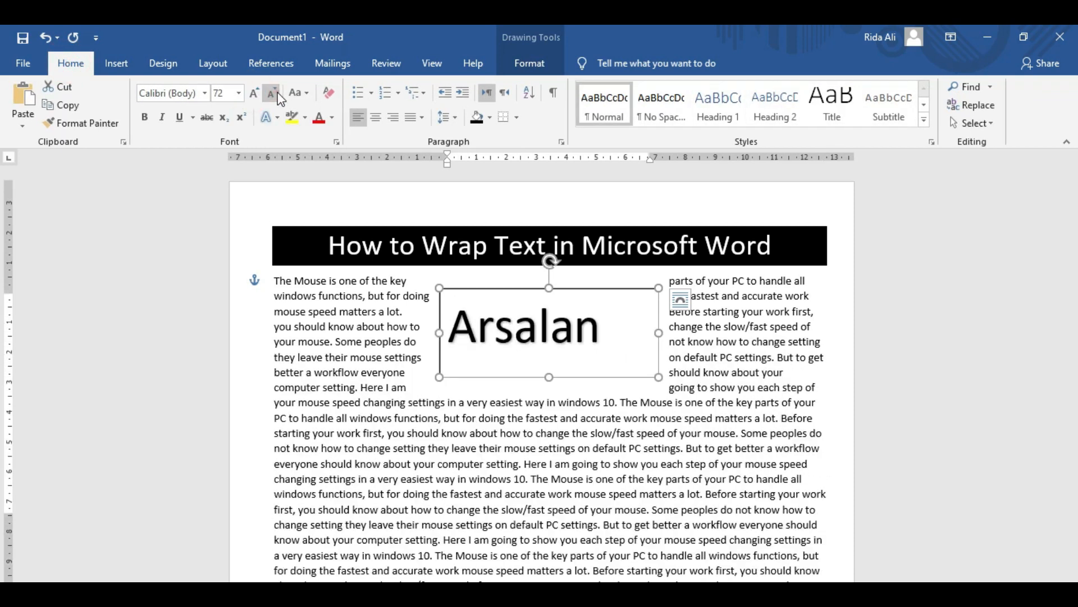
left_click(280, 98)
left_click(280, 98)
left_click(280, 97)
left_click(254, 93)
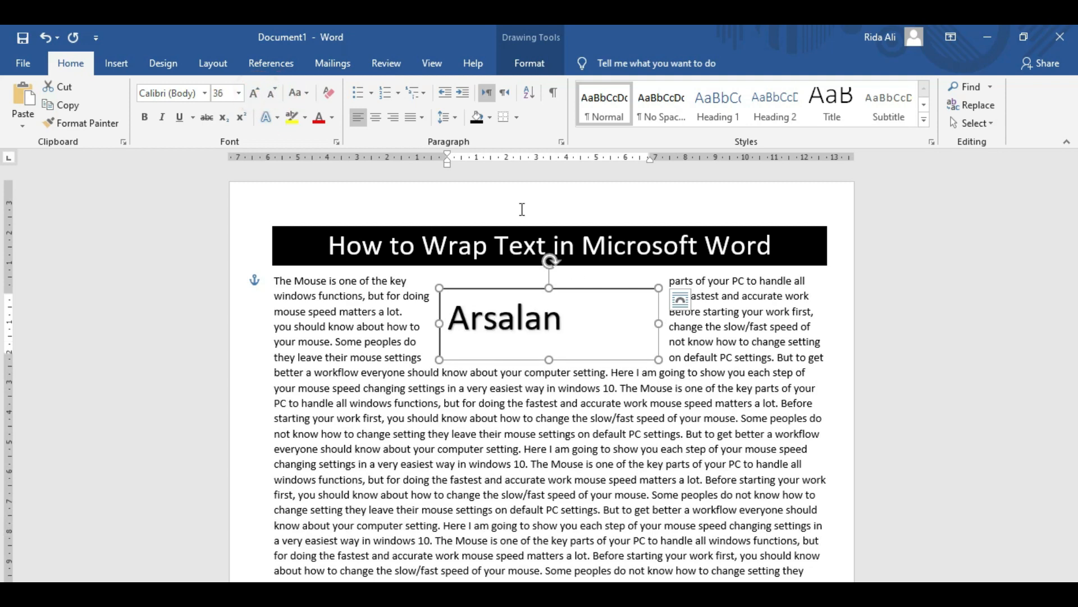
Step: Narrow the text box to about 5 cm, rotate it roughly a quarter turn counterclockwise, and place it in the middle of the paragraph
left_click_drag(550, 261, 487, 341)
left_click_drag(558, 249, 556, 423)
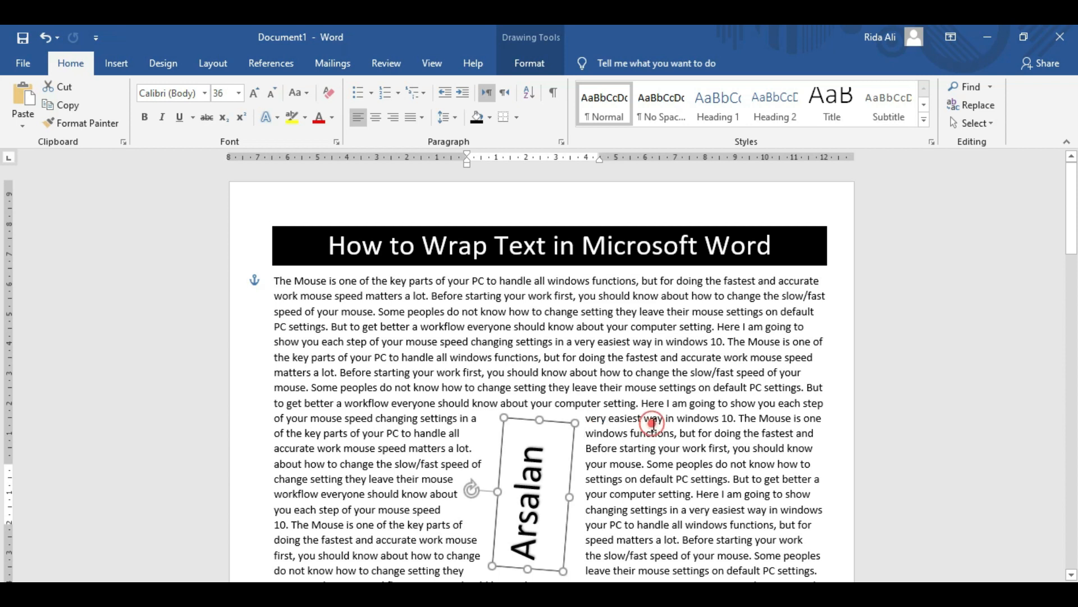
left_click(654, 424)
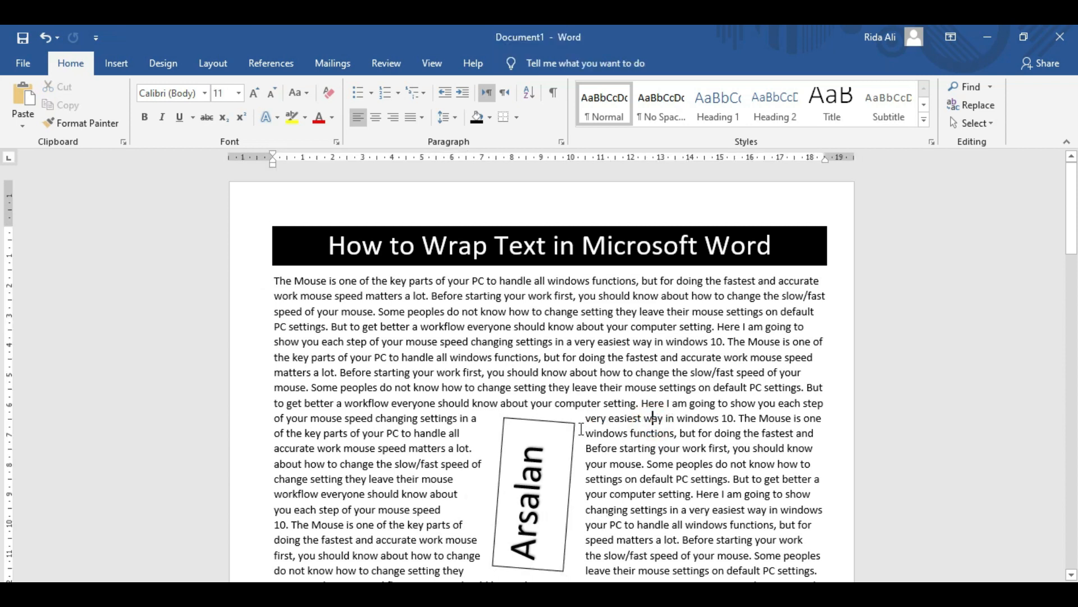
Step: Move the rotated text box a few lines up within the paragraph
left_click(557, 428)
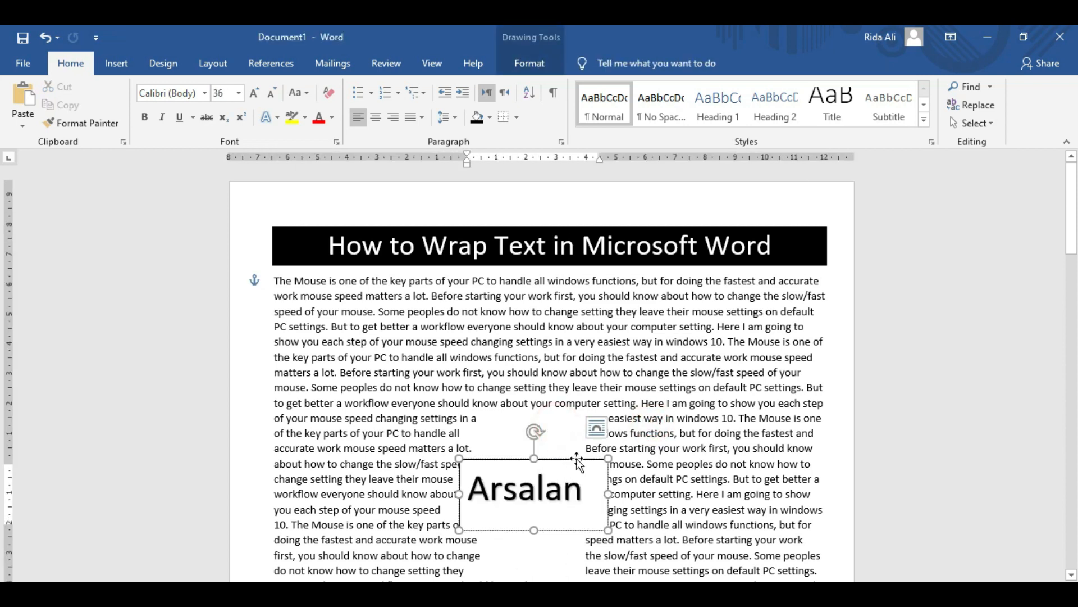
left_click(576, 458)
left_click_drag(581, 424, 582, 425)
left_click(737, 434)
left_click(541, 390)
double_click(538, 395)
left_click(697, 447)
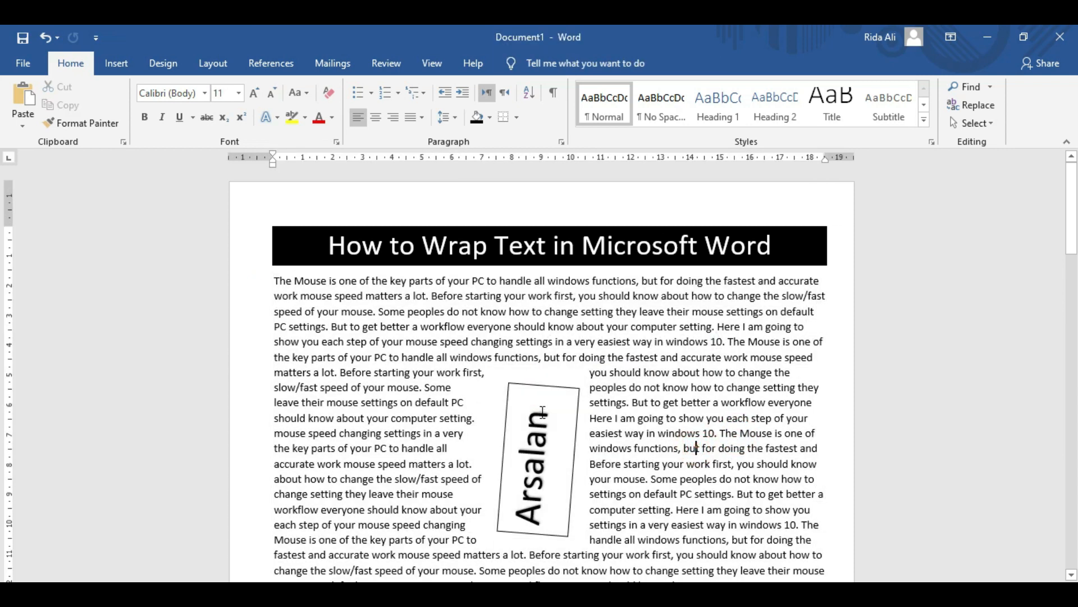
Step: Edit the text box's wrap points and pull the upper-right point outward, up and away from the box
left_click(546, 430)
left_click(569, 430)
double_click(568, 429)
left_click(567, 427)
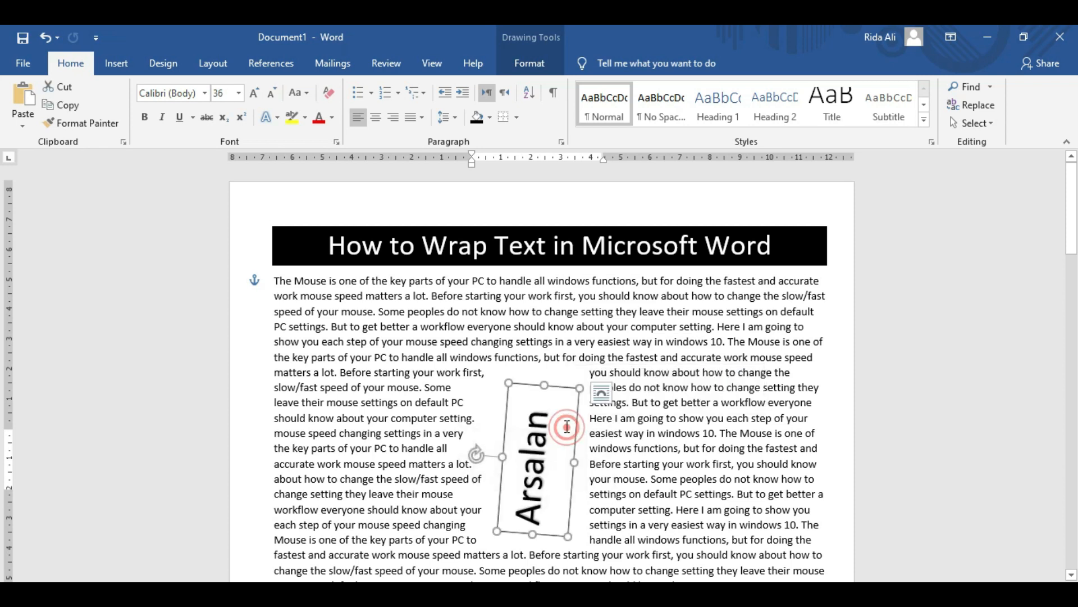
double_click(558, 386)
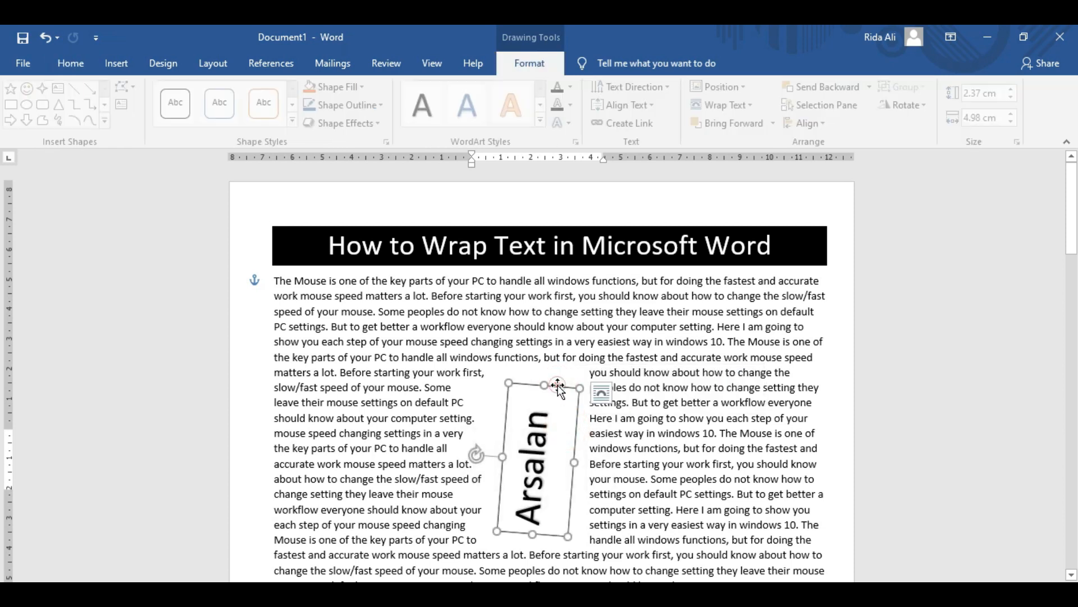
left_click(727, 105)
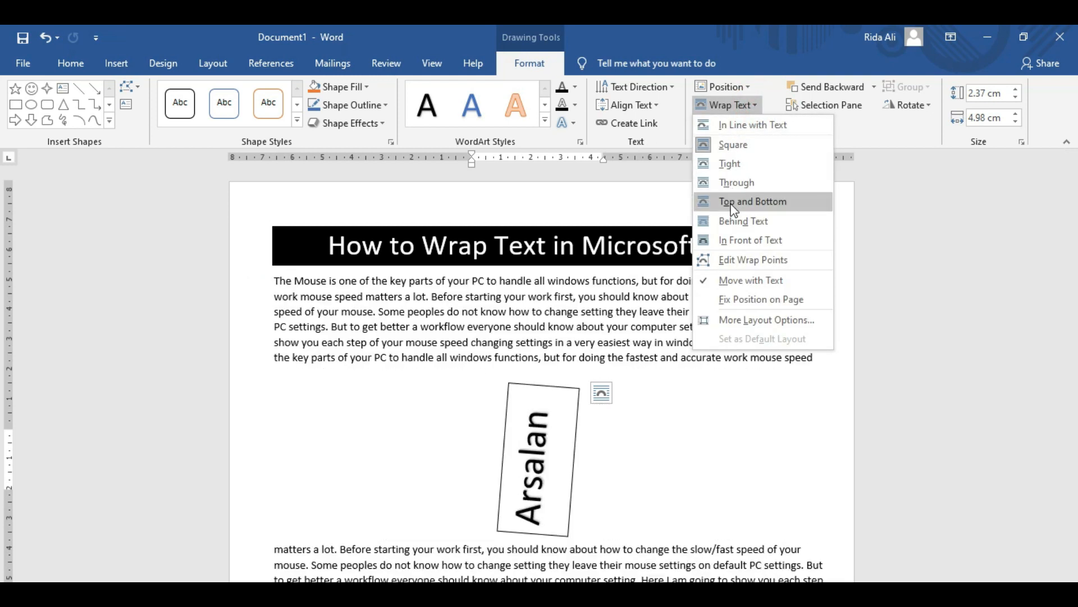
left_click(745, 259)
left_click(578, 385)
left_click_drag(587, 378, 618, 357)
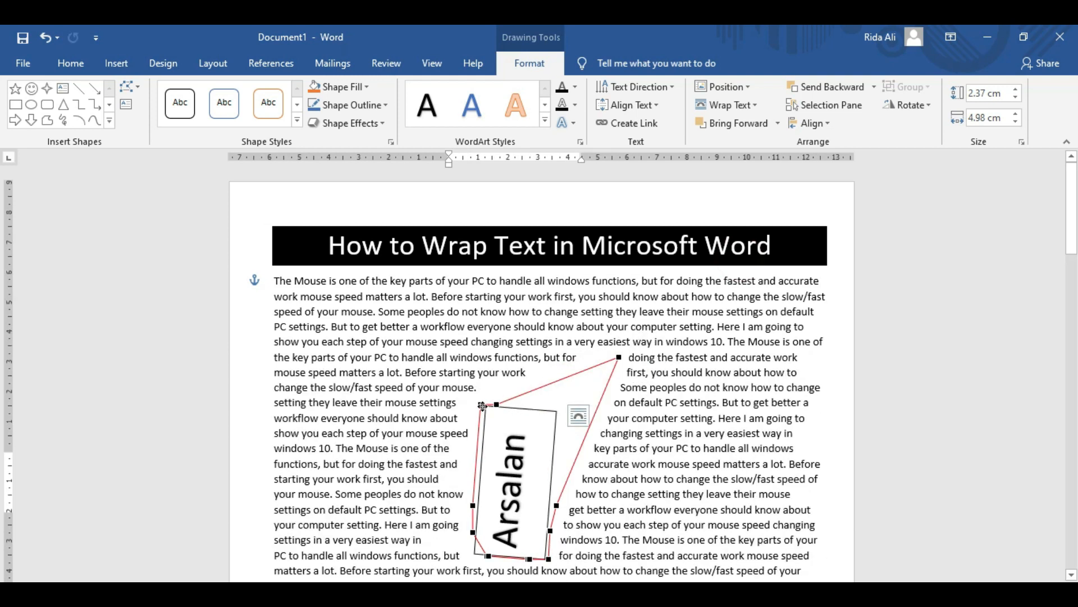
Step: Pull the text box's upper-left wrap point outward and raise the wrap point at its top edge, leaving wrap point editing
left_click_drag(480, 405, 402, 351)
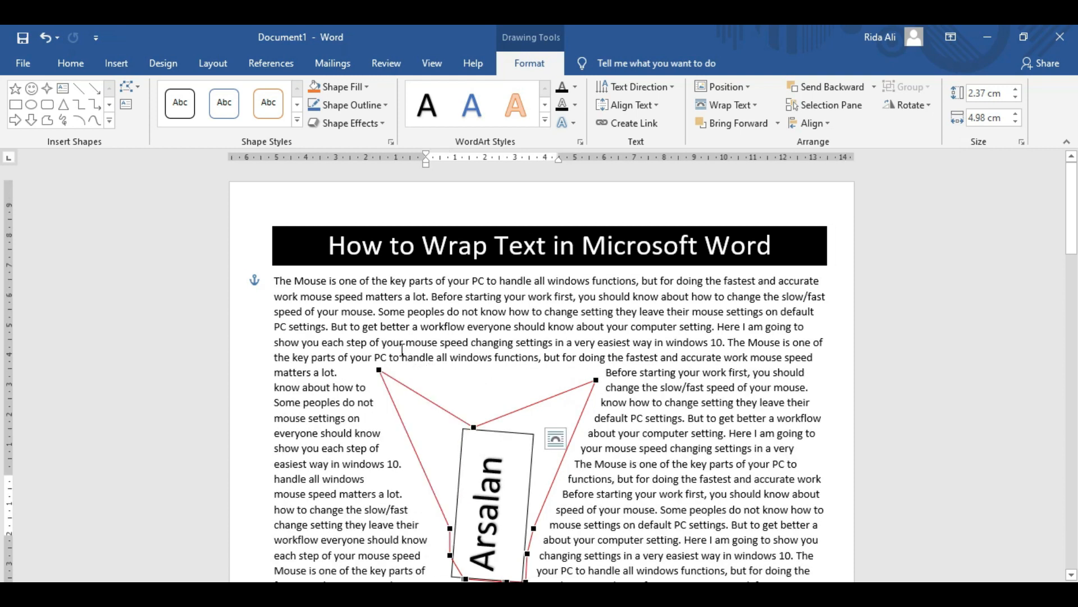
left_click_drag(475, 427, 490, 354)
left_click(927, 451)
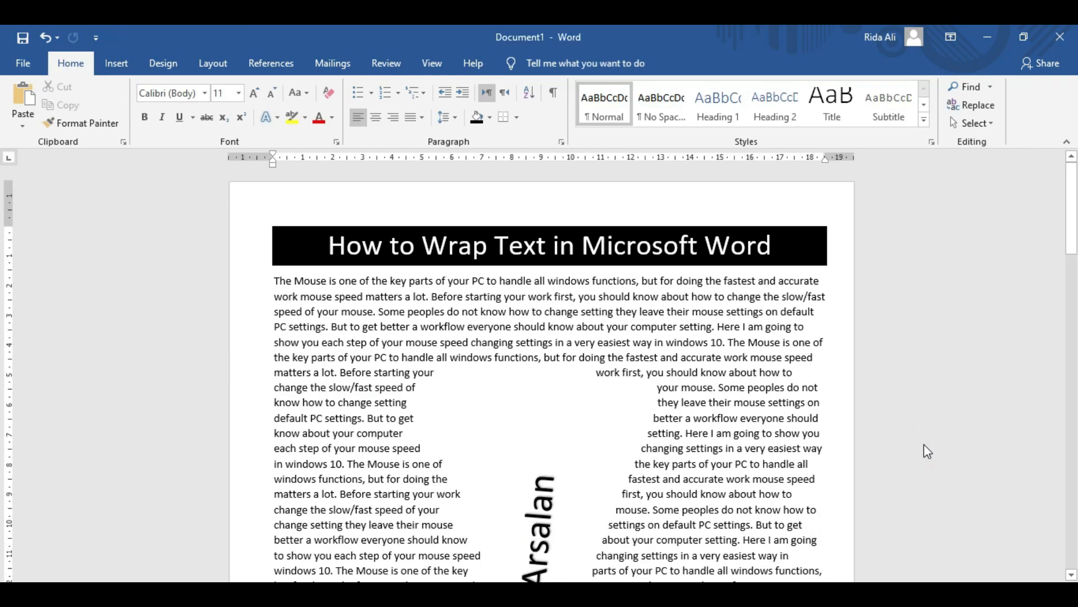